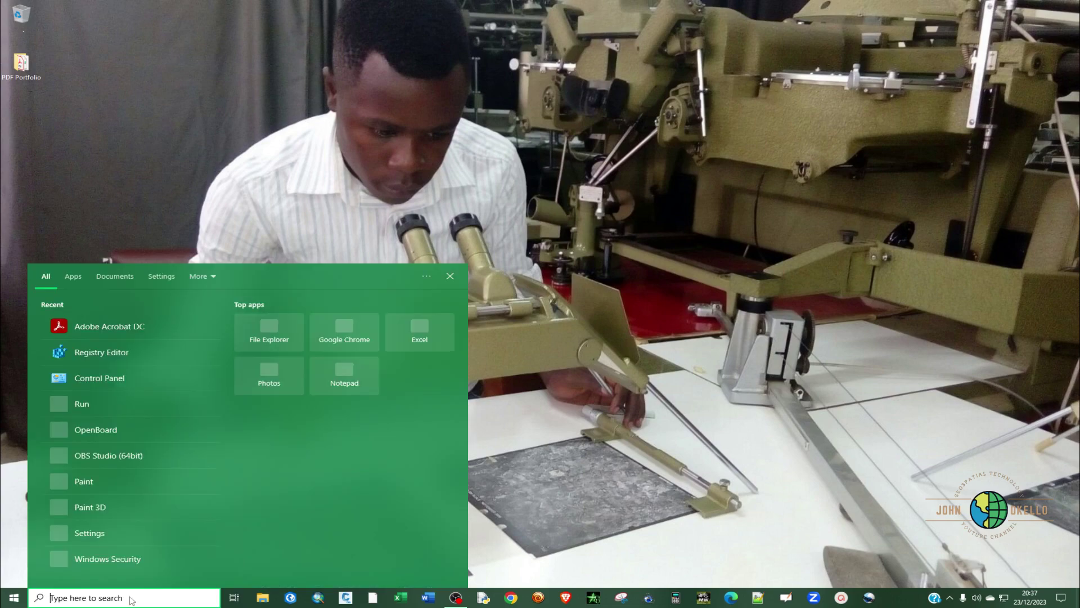
- Launch Adobe Acrobat DC from a search for 'adobe' and show the Tools page
text(adobe)
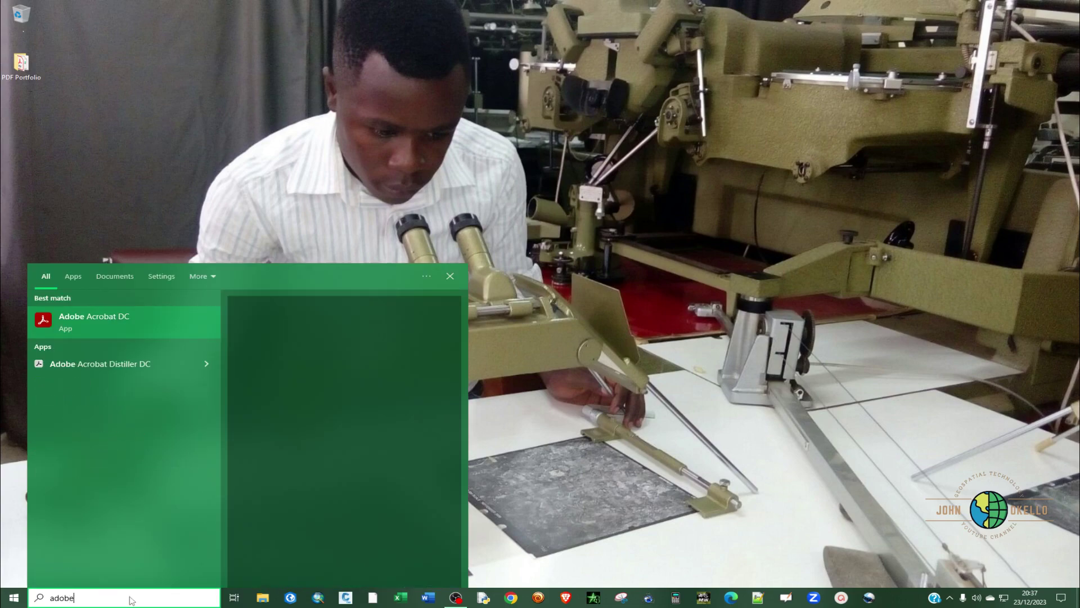
click(128, 322)
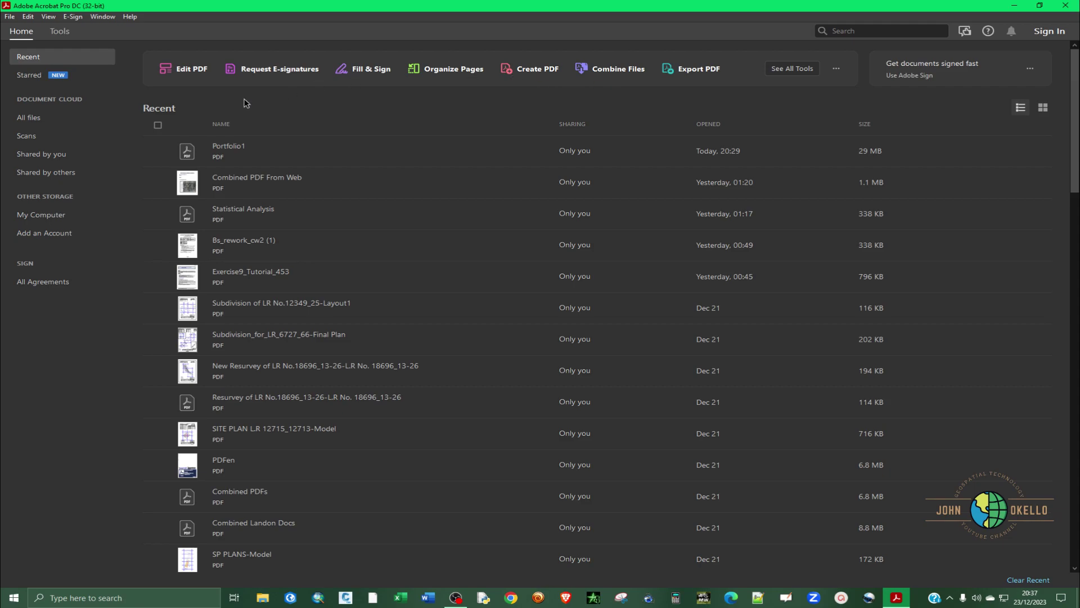
click(59, 32)
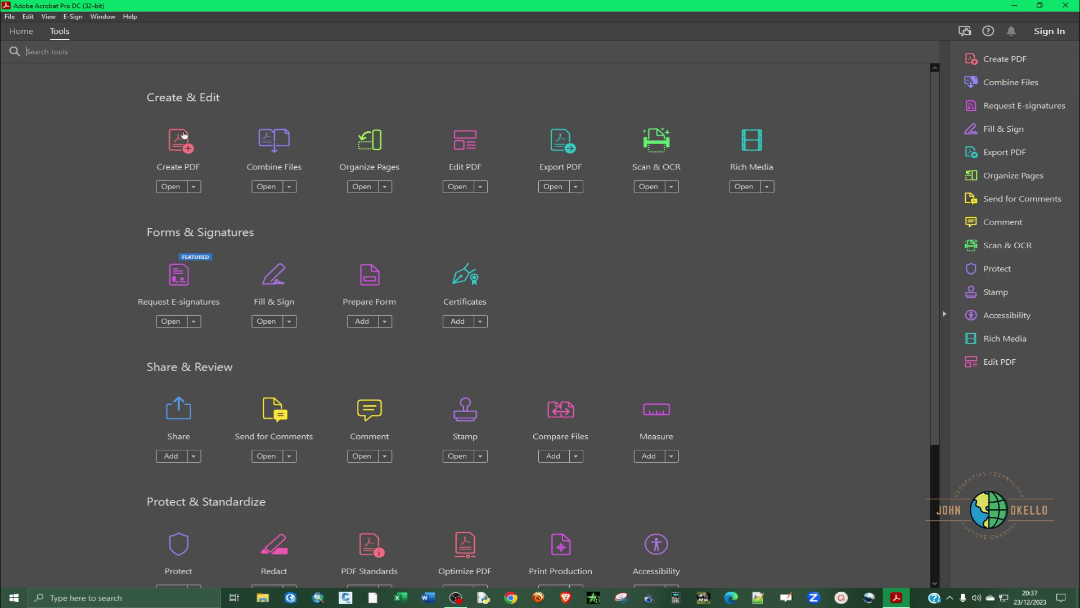
- Start a new PDF Portfolio through Create PDF's Multiple Files option
click(991, 60)
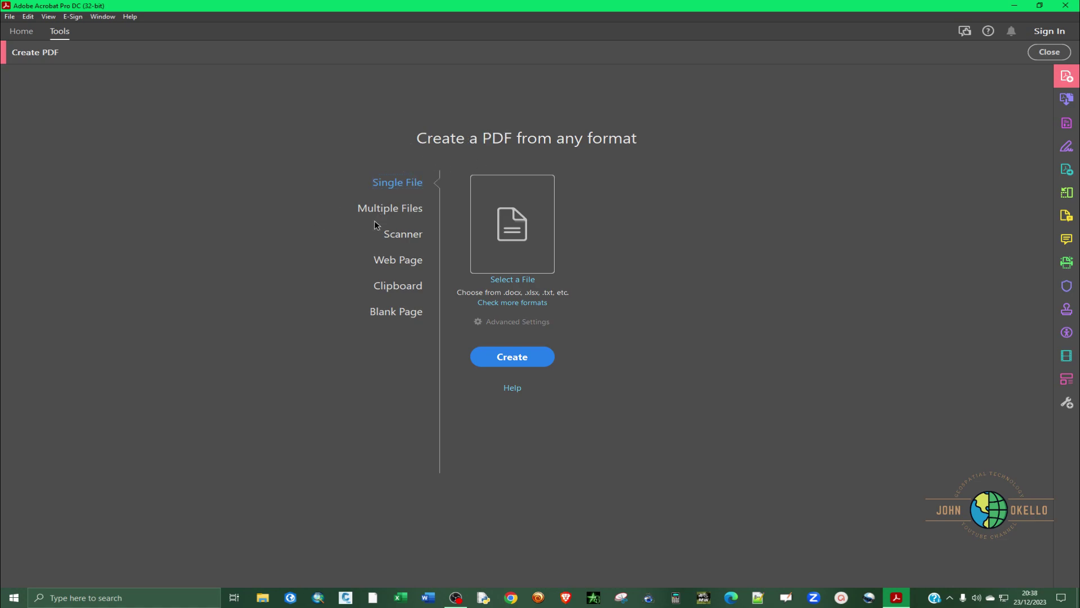
click(389, 208)
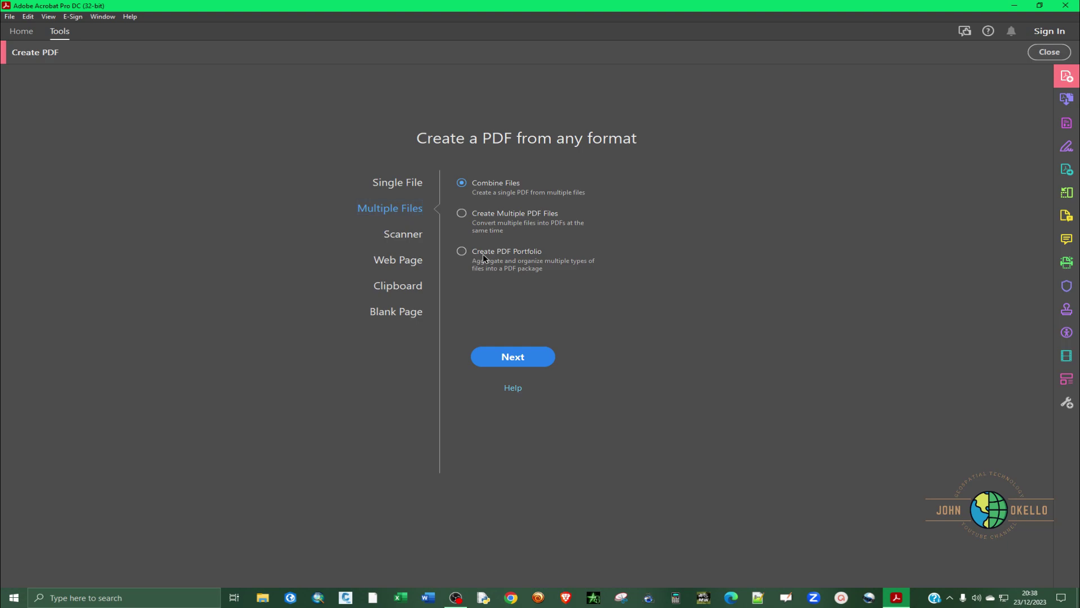
click(461, 253)
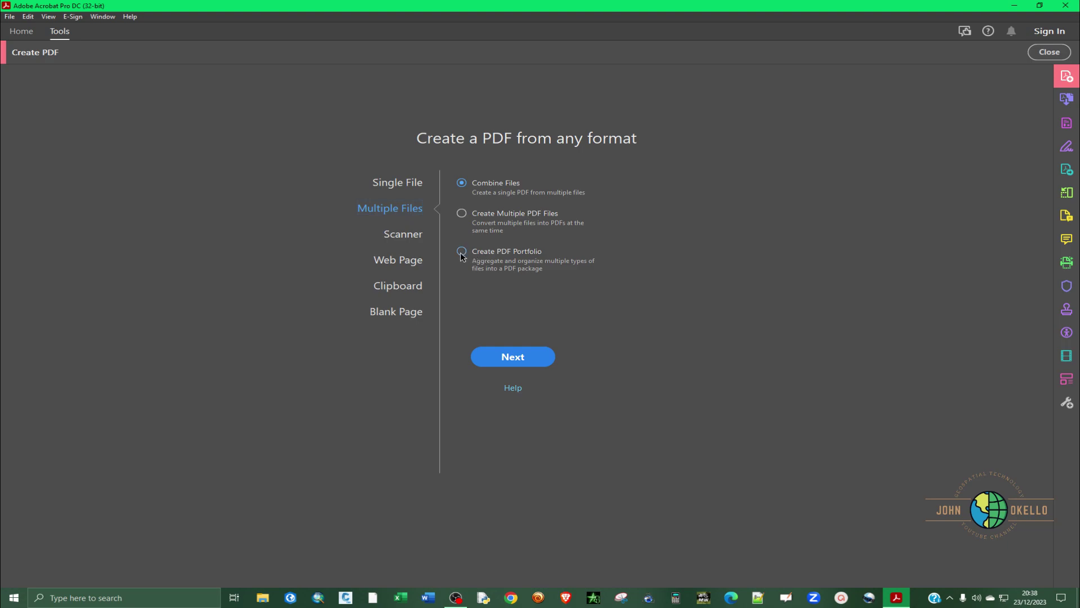
click(499, 352)
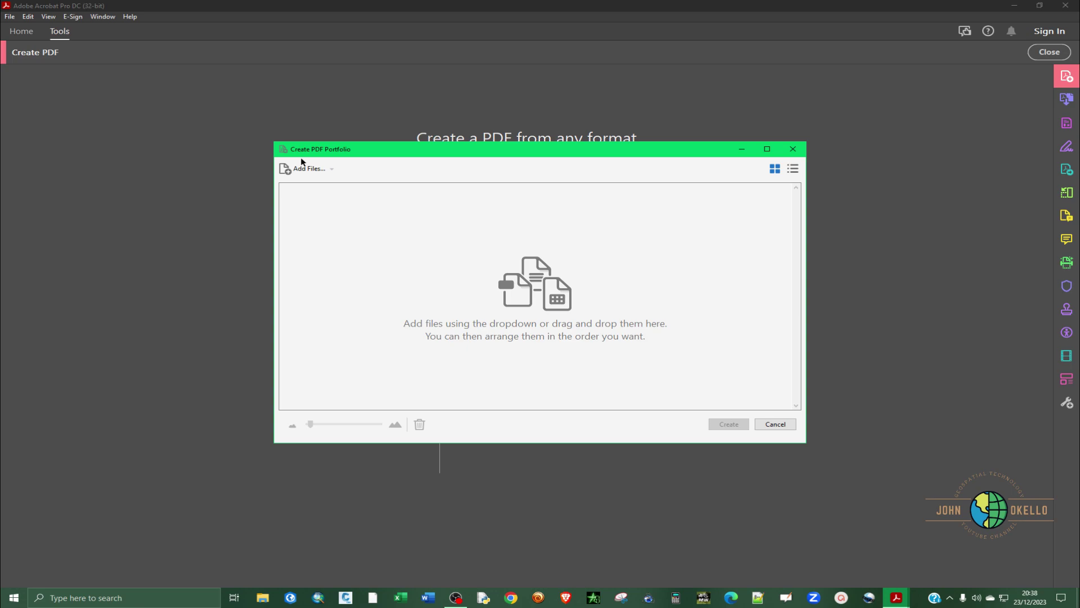
click(331, 169)
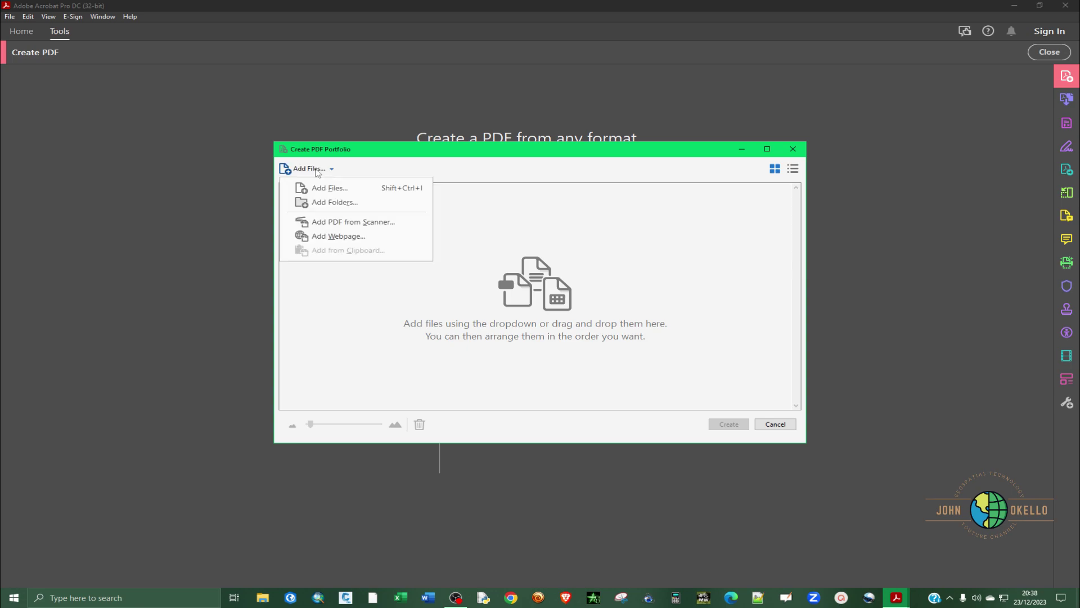
click(337, 189)
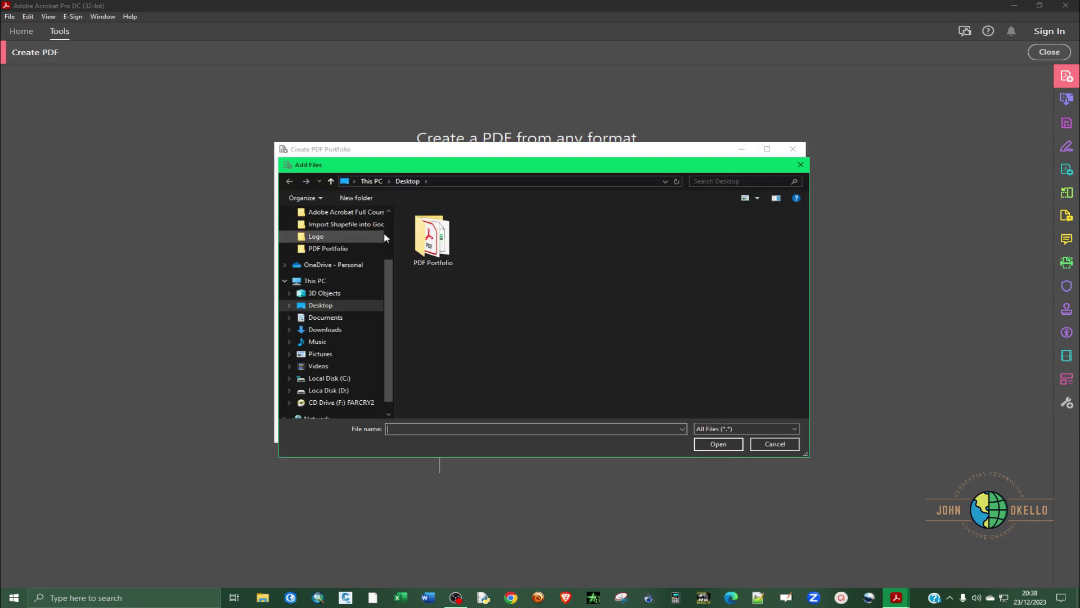
double_click(429, 247)
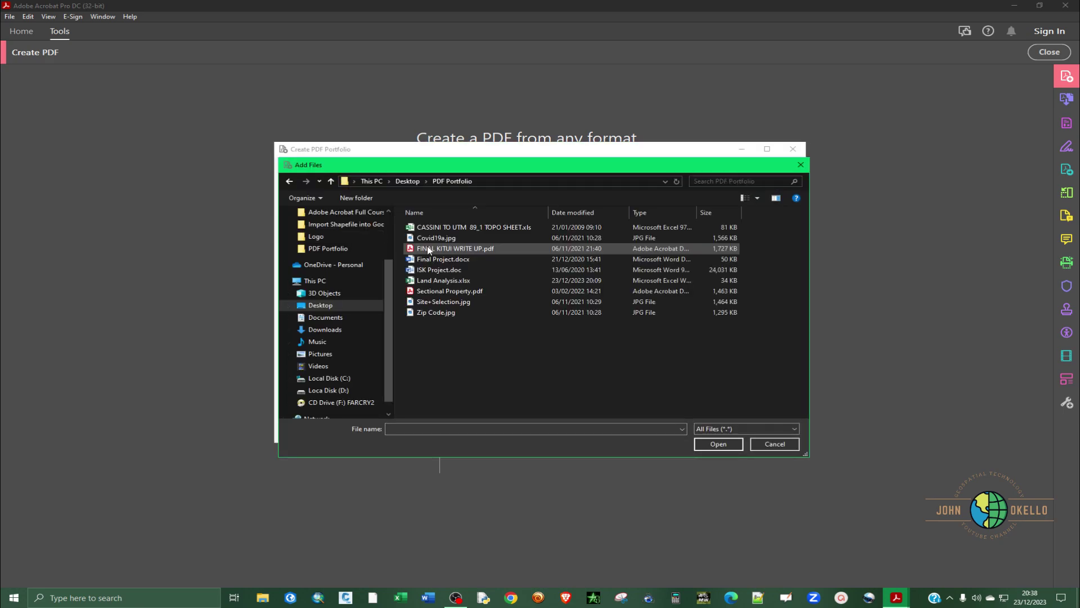
click(464, 230)
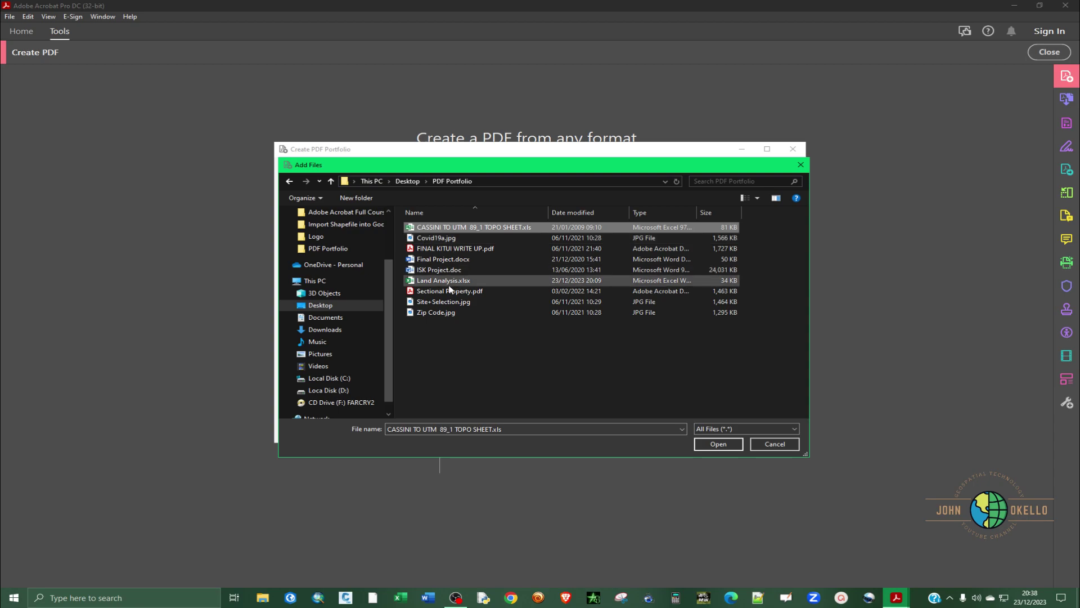
shift+click(445, 316)
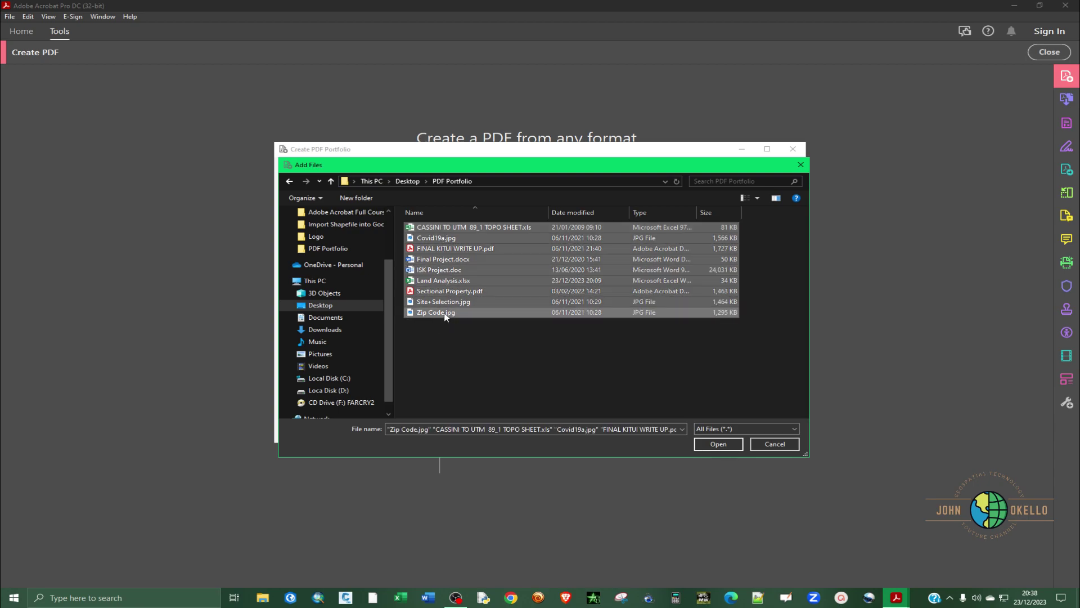
click(776, 446)
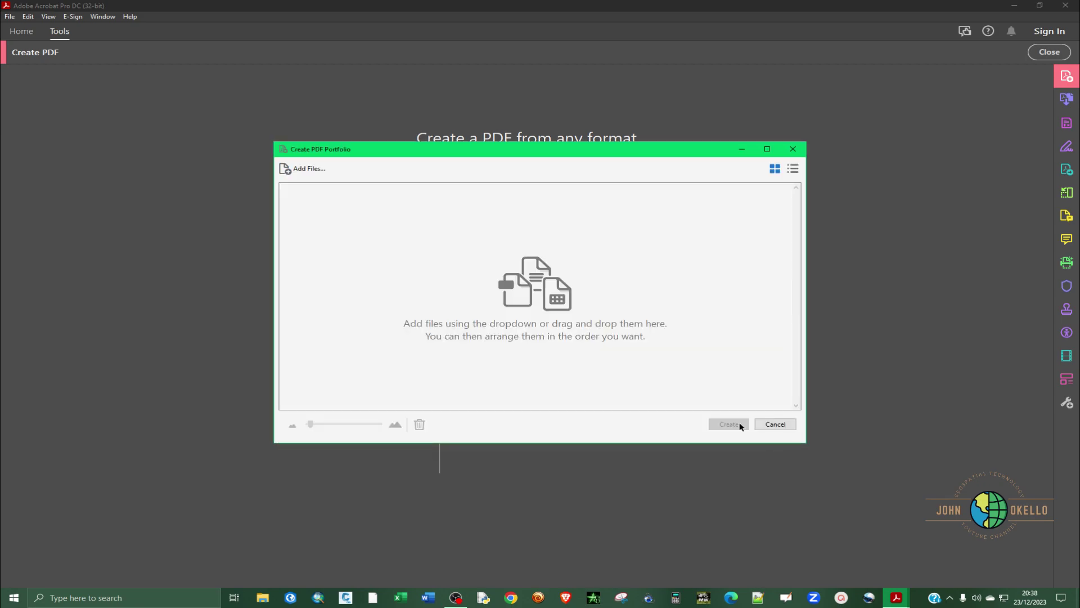
- Add the Desktop's PDF Portfolio folder to the portfolio with Add Folders
click(310, 171)
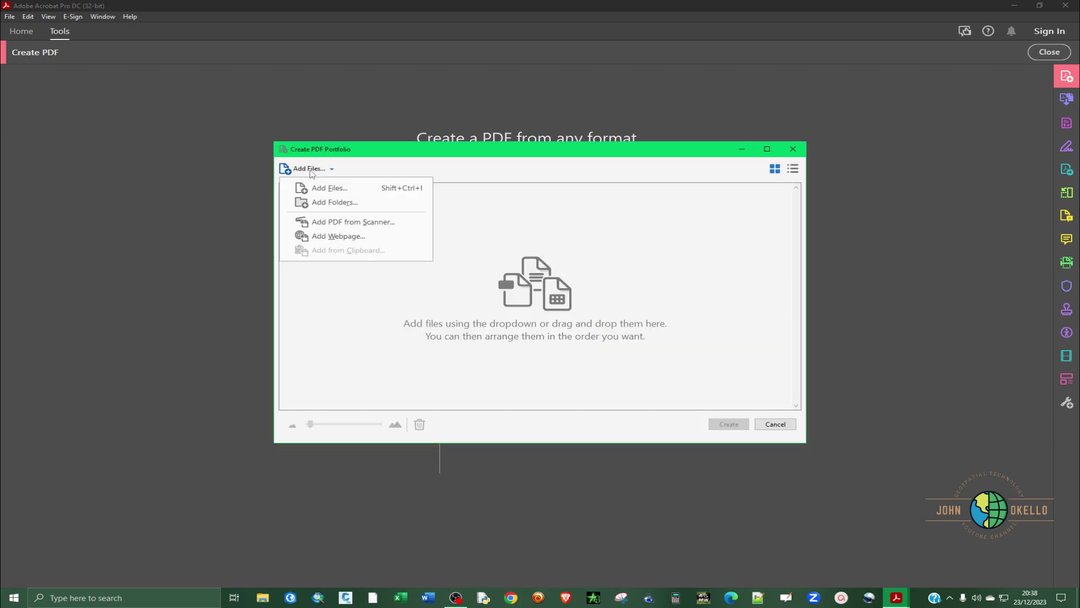
click(335, 204)
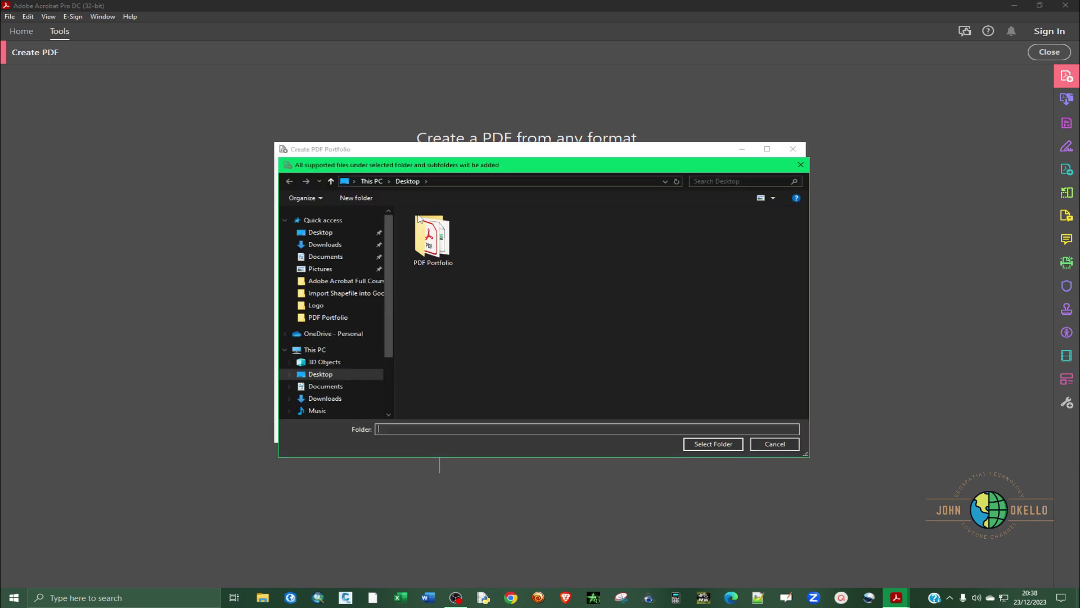
click(421, 260)
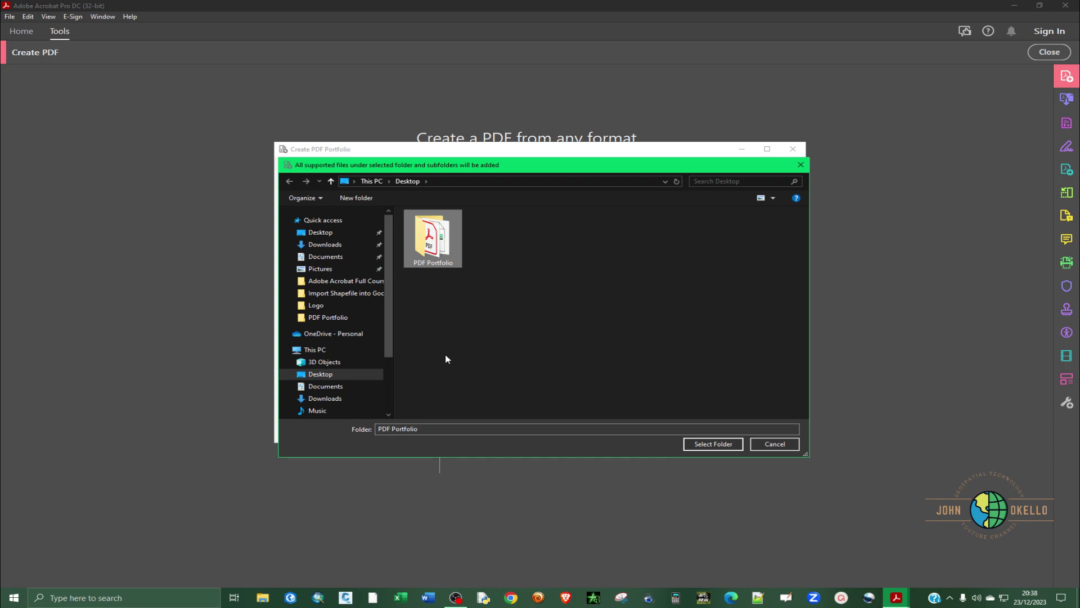
click(713, 444)
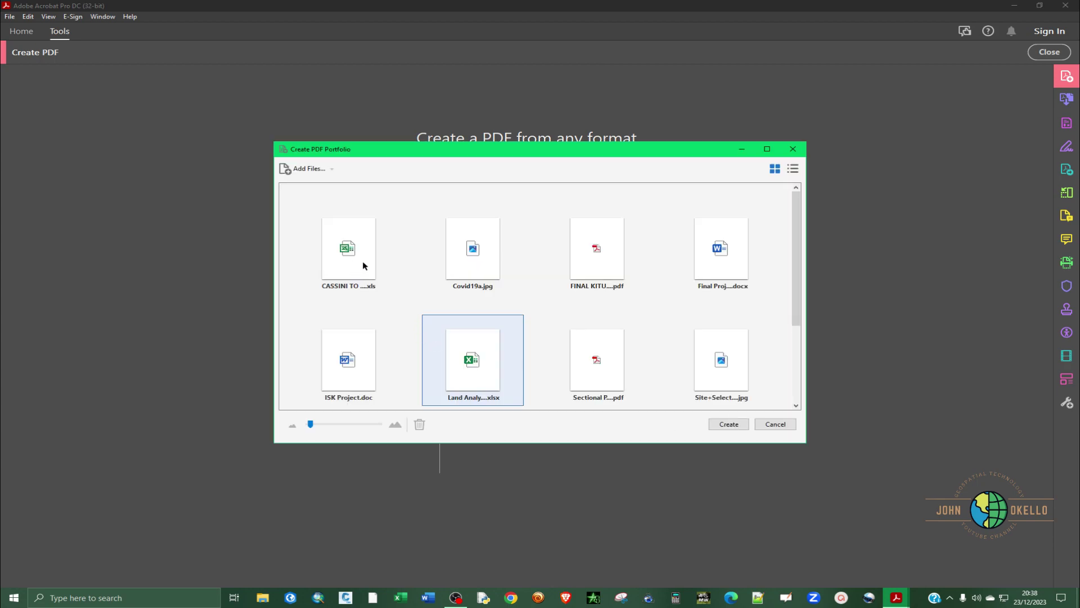
- Enlarge the dialog so all nine thumbnails, including Zip Code.jpg, are visible
scroll(466, 347, down, 1)
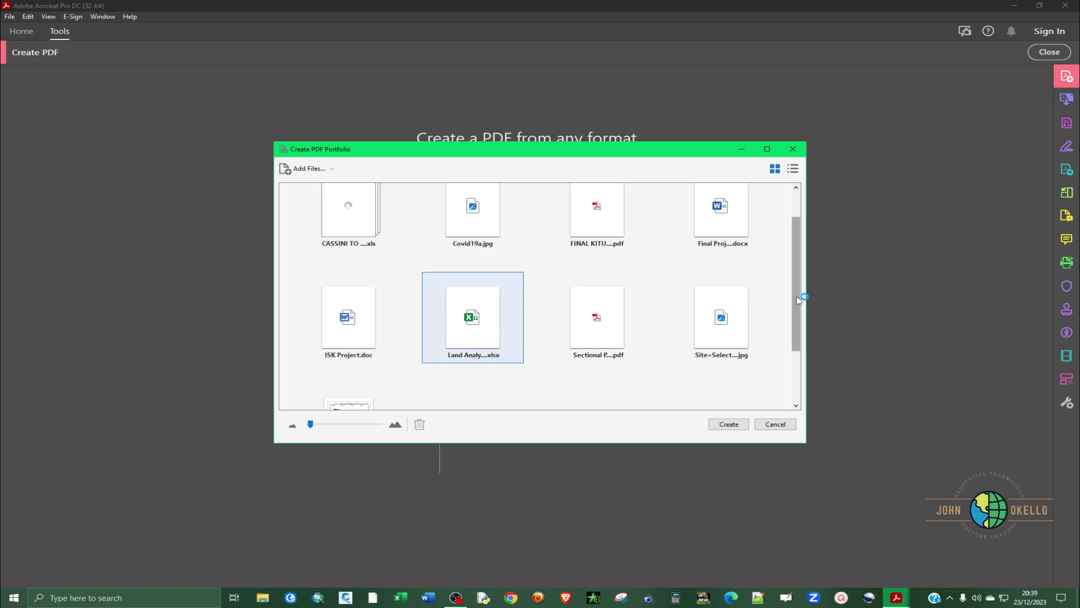
scroll(456, 318, up, 1)
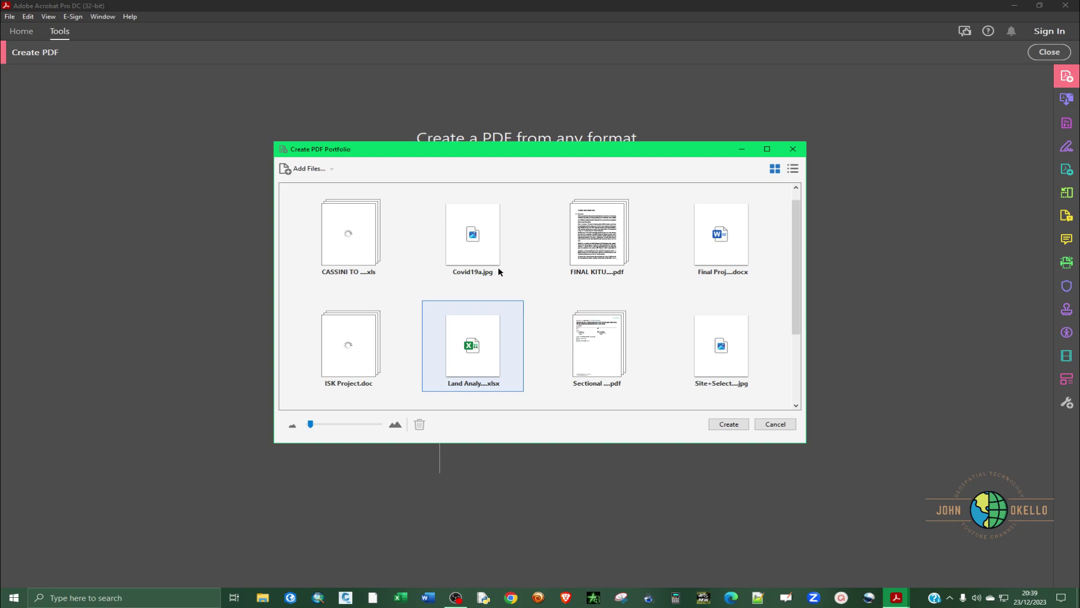
scroll(525, 315, down, 2)
drag(522, 443, 531, 551)
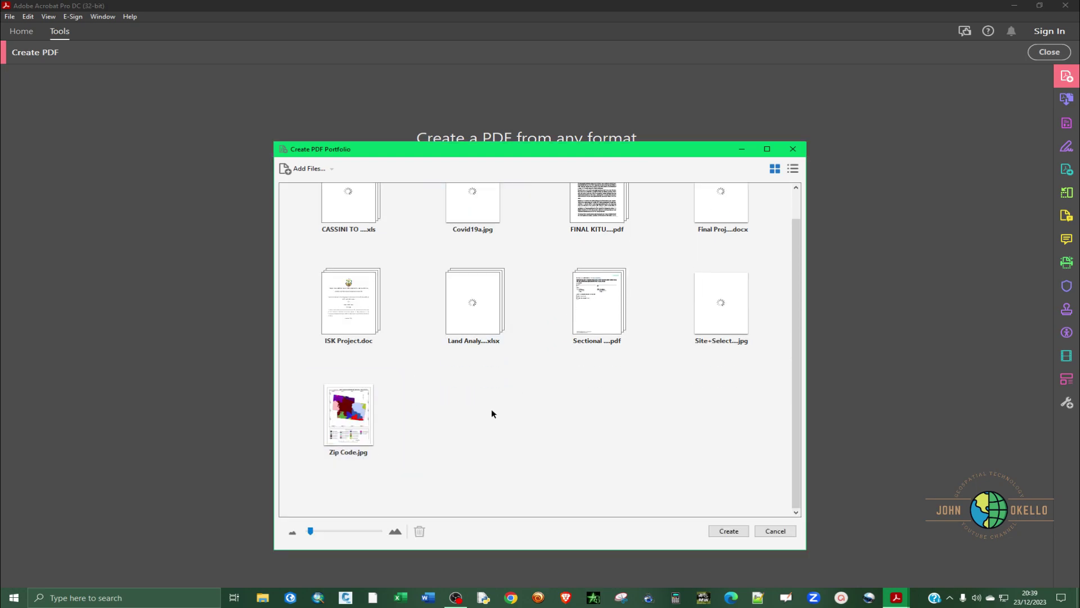
scroll(486, 400, up, 2)
- Reorder tiles: Covid19a.jpg last, both PDFs first, then Final Project.docx and ISK Project.doc
click(483, 271)
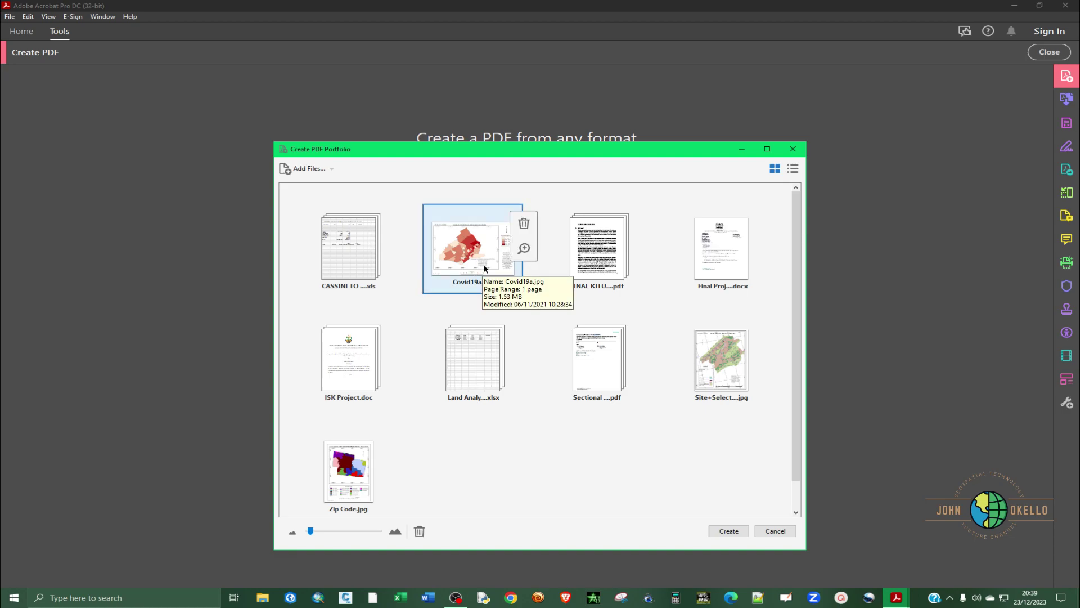
drag(455, 254, 433, 488)
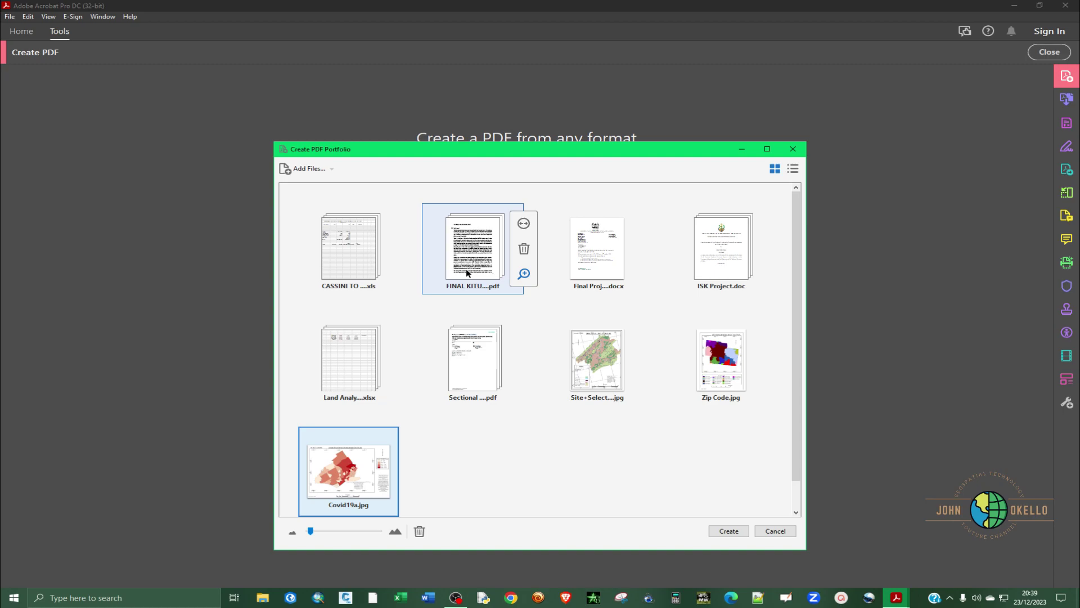
drag(472, 264, 346, 253)
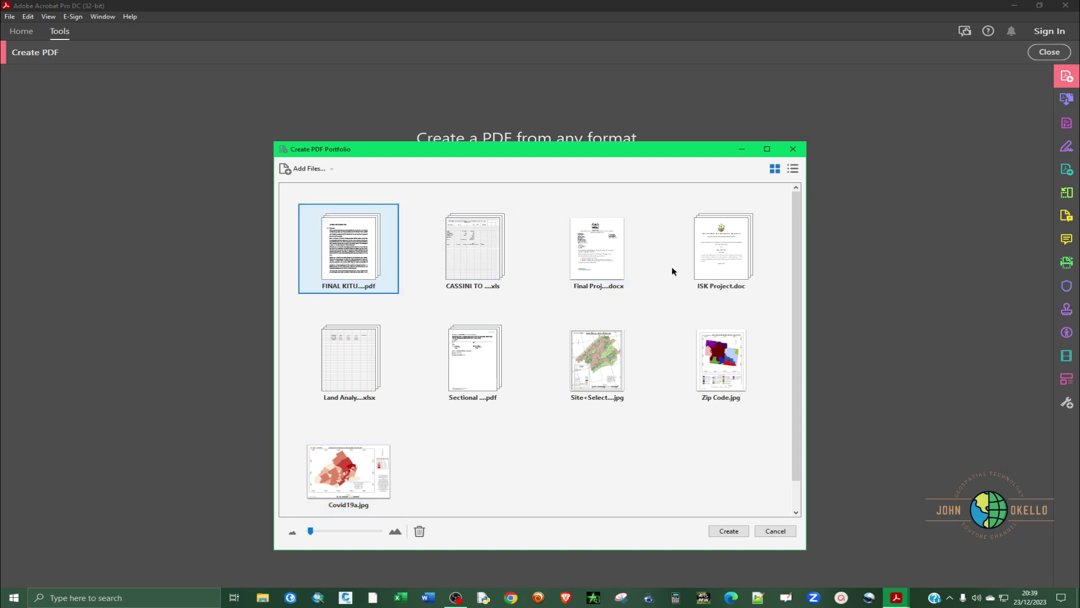
drag(610, 263, 499, 274)
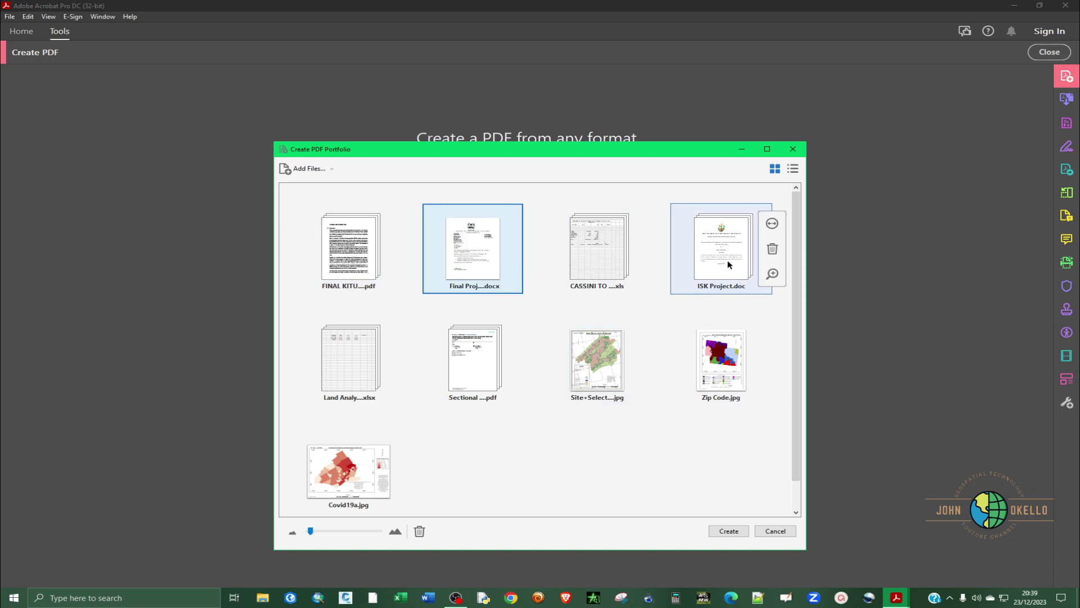
click(708, 265)
drag(709, 264, 516, 299)
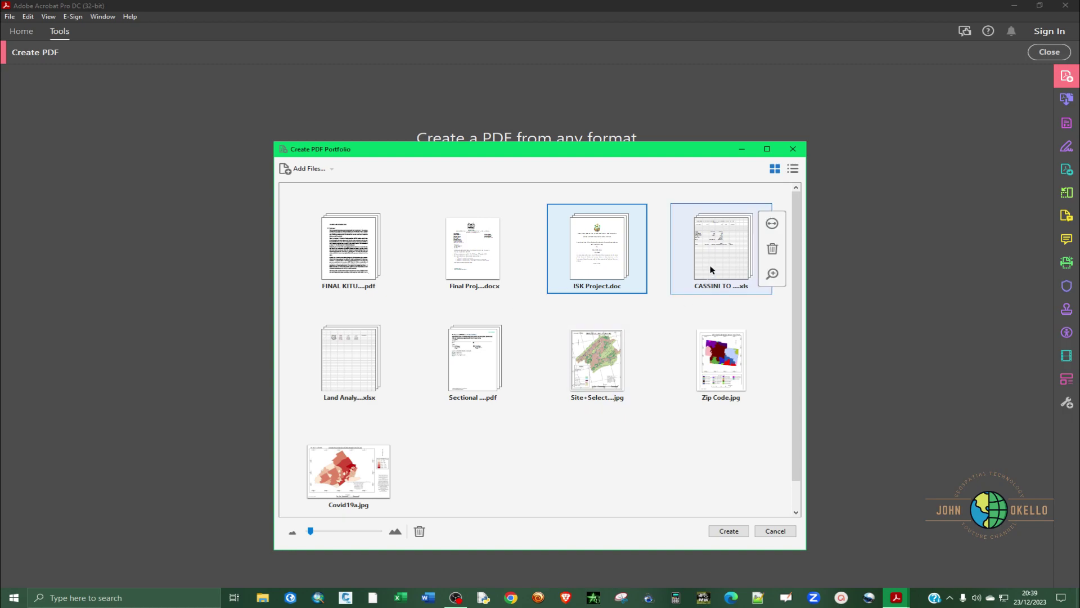
click(474, 379)
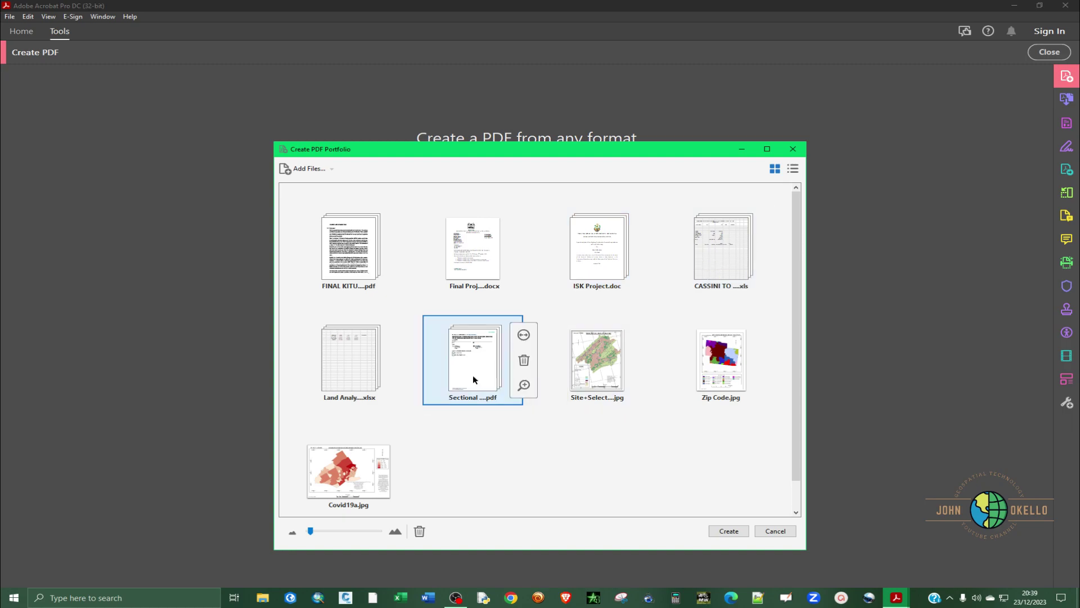
drag(481, 358, 430, 251)
click(521, 444)
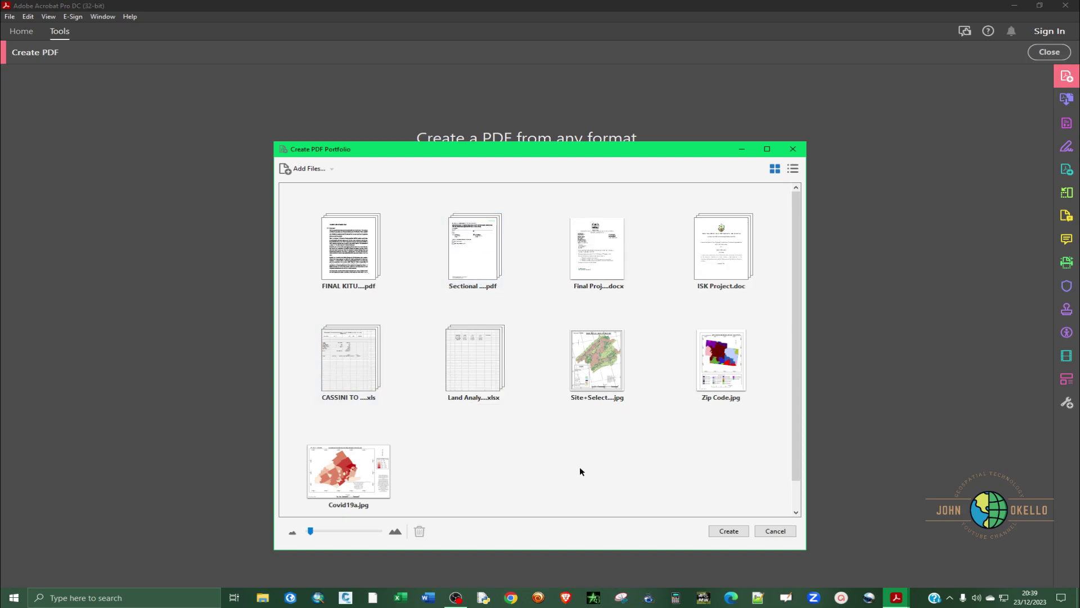
- Check the files in list view and thumbnail view, then create Portfolio1.pdf
click(793, 169)
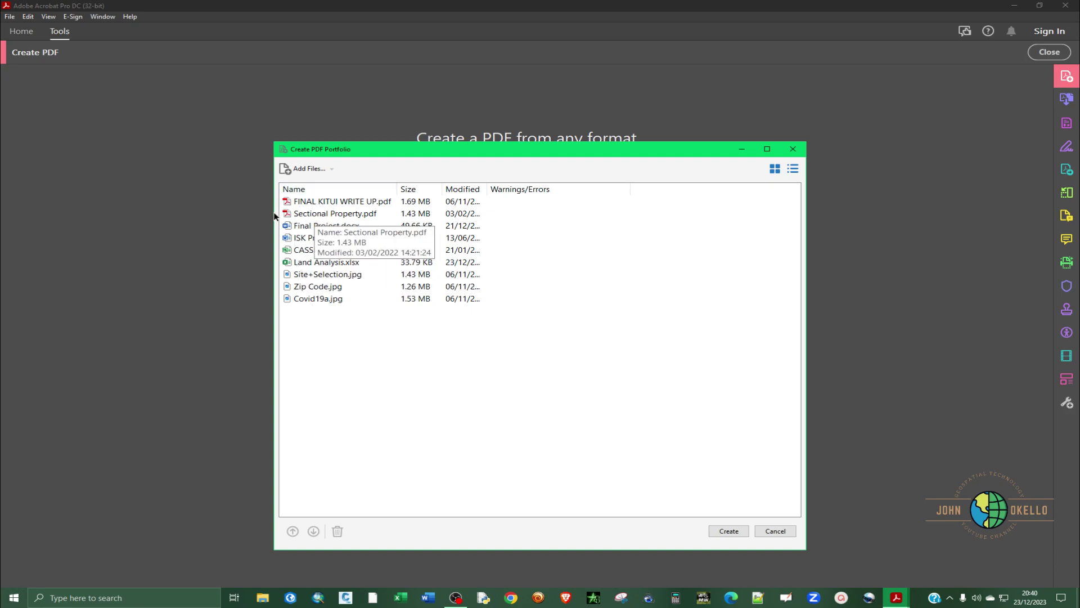
click(774, 169)
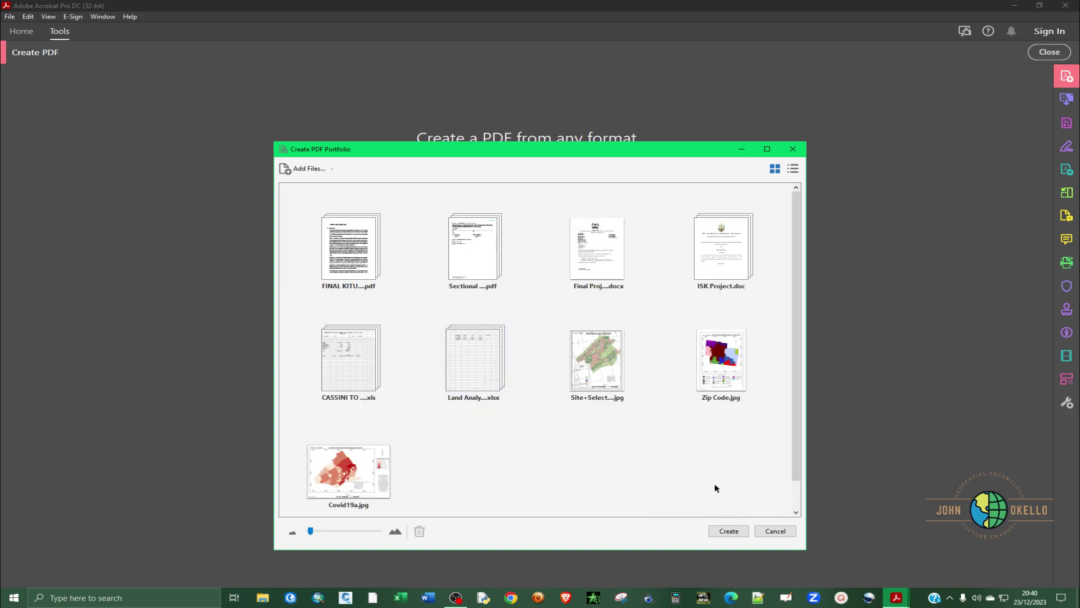
click(724, 534)
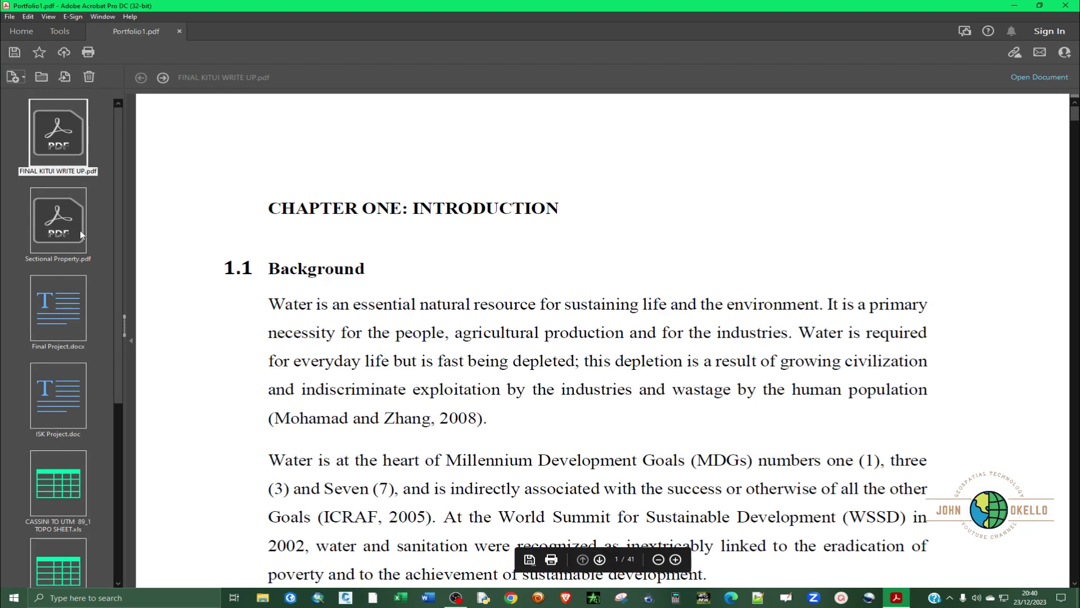
- Create a folder named PDF Docs and drag it up the file list
scroll(81, 231, down, 5)
scroll(77, 307, up, 5)
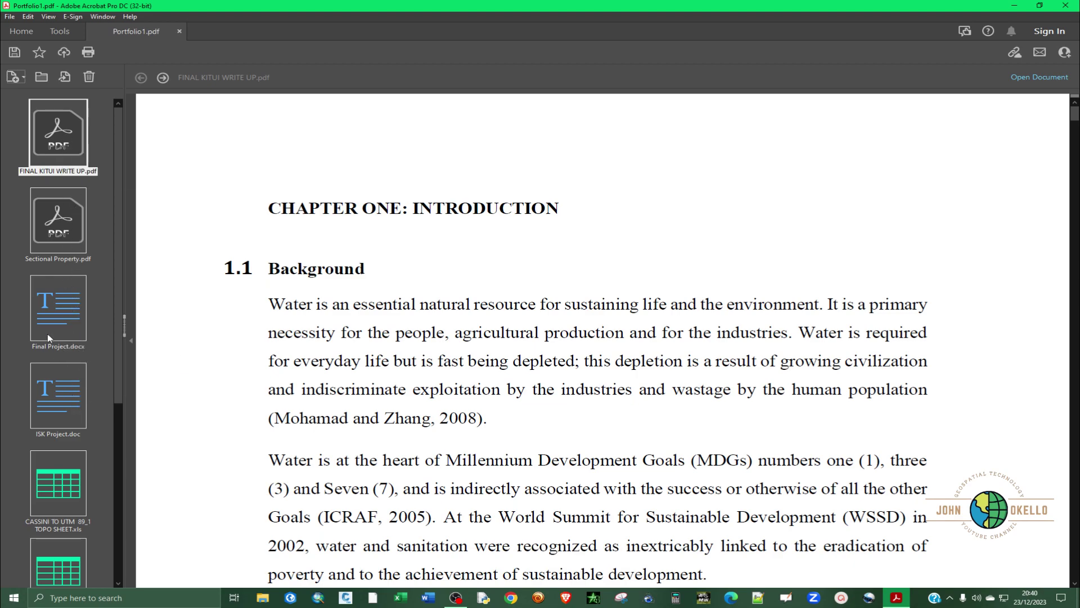
drag(82, 353, 194, 449)
scroll(410, 359, down, 5)
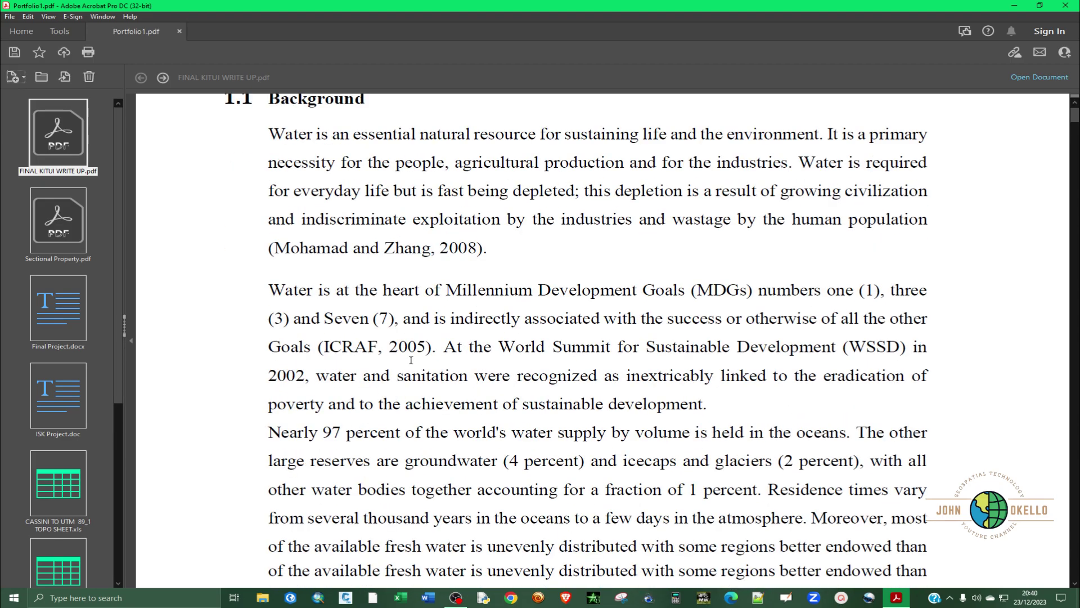
scroll(411, 358, up, 1)
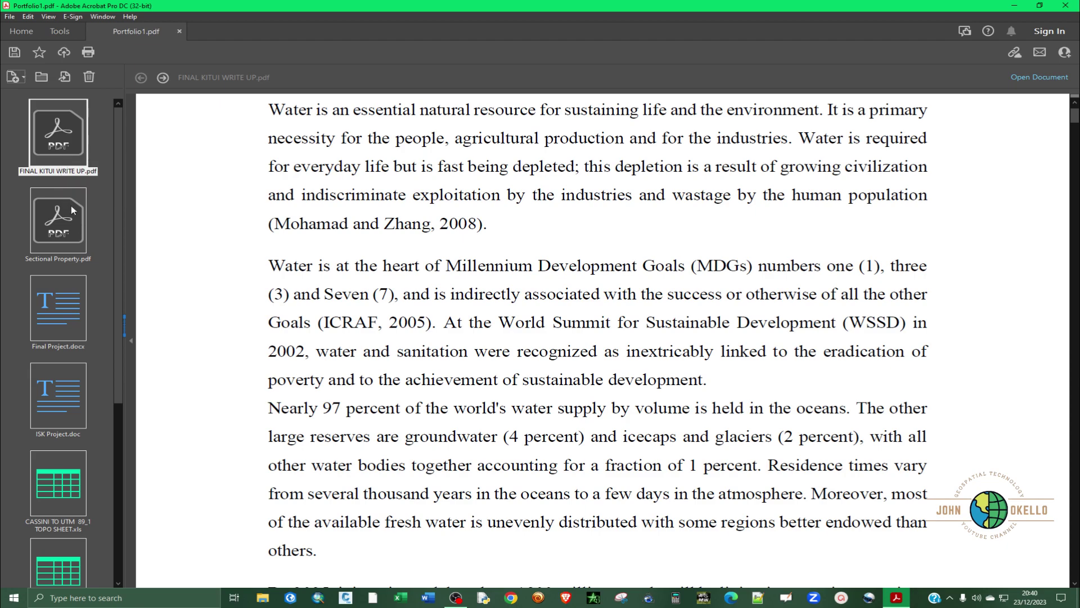
click(42, 77)
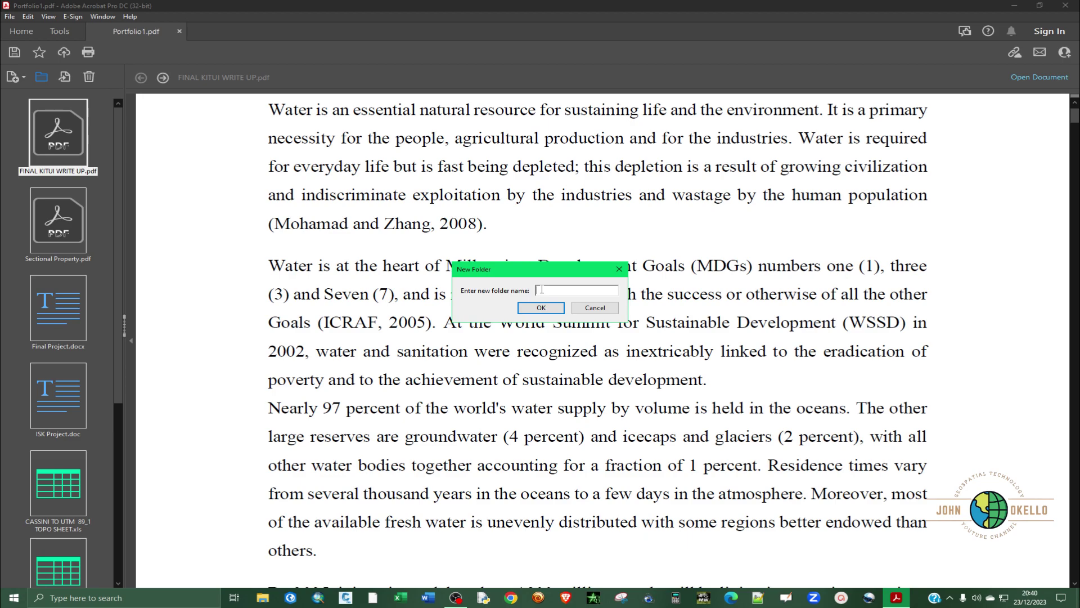
text(PDF Docs)
click(541, 308)
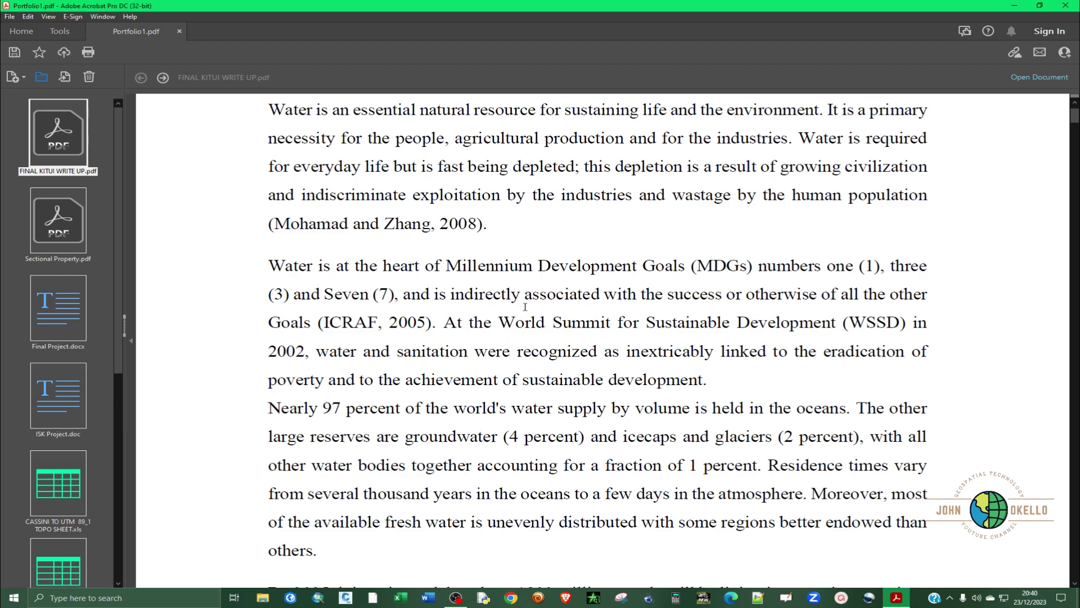
scroll(94, 241, down, 8)
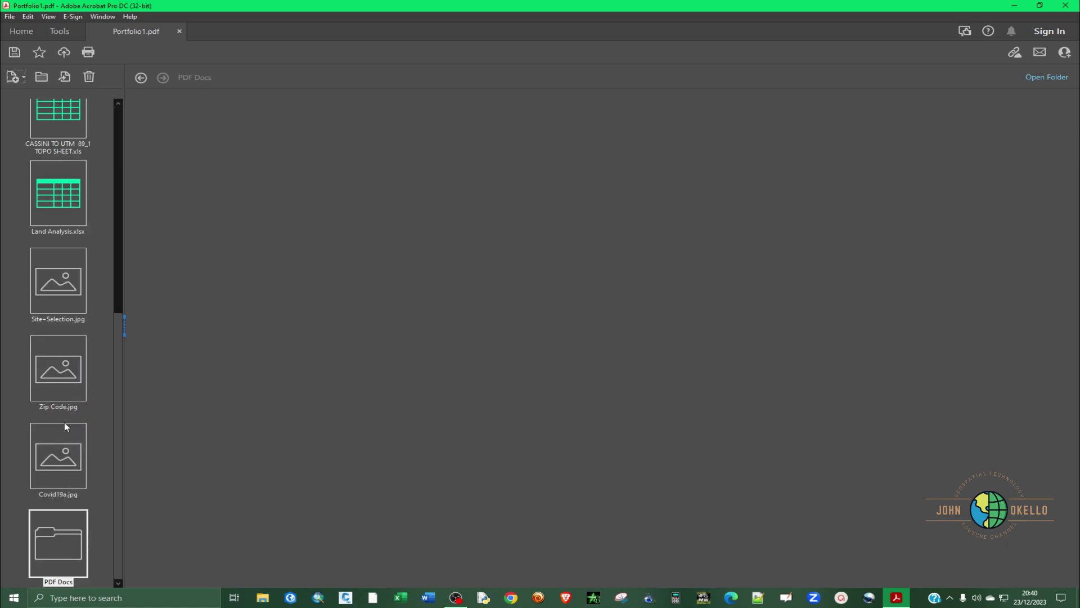
drag(56, 532, 75, 166)
- Move FINAL KITUI WRITE UP.pdf and Sectional Property.pdf into the PDF Docs folder
scroll(81, 206, up, 5)
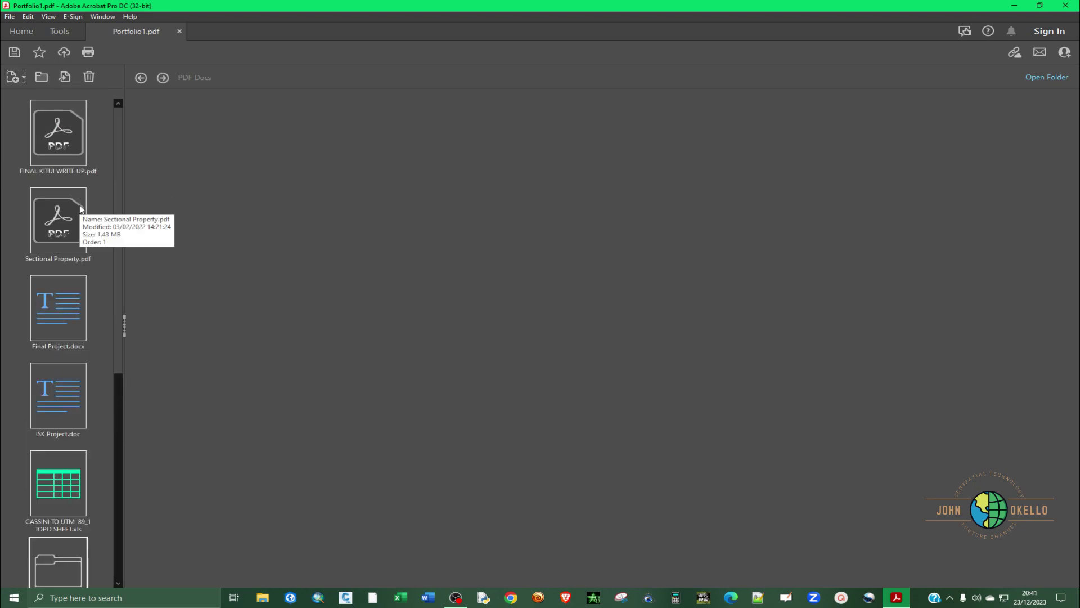
click(56, 227)
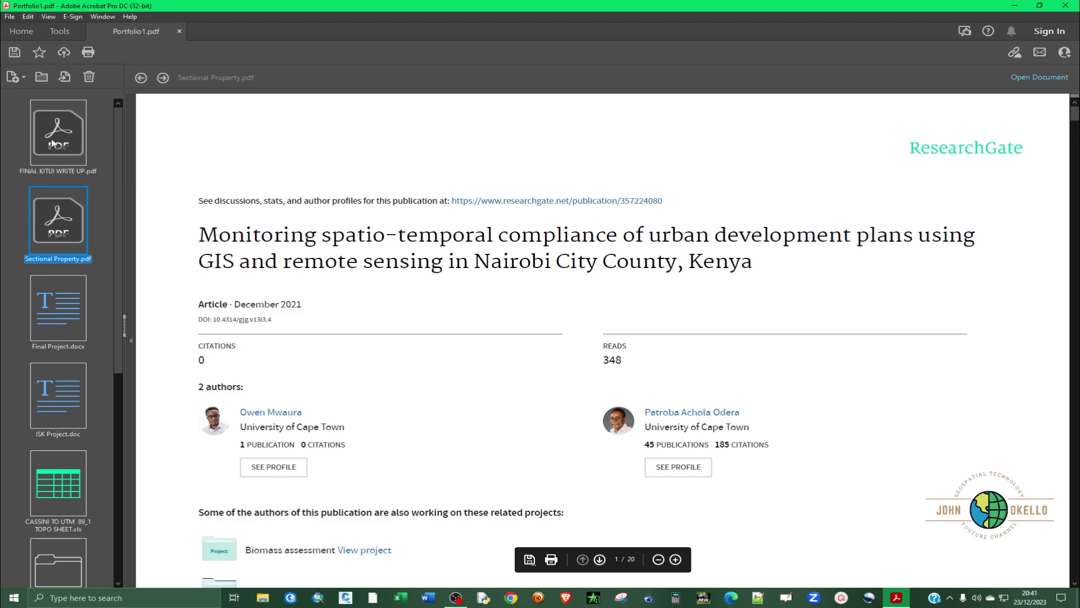
ctrl+click(52, 140)
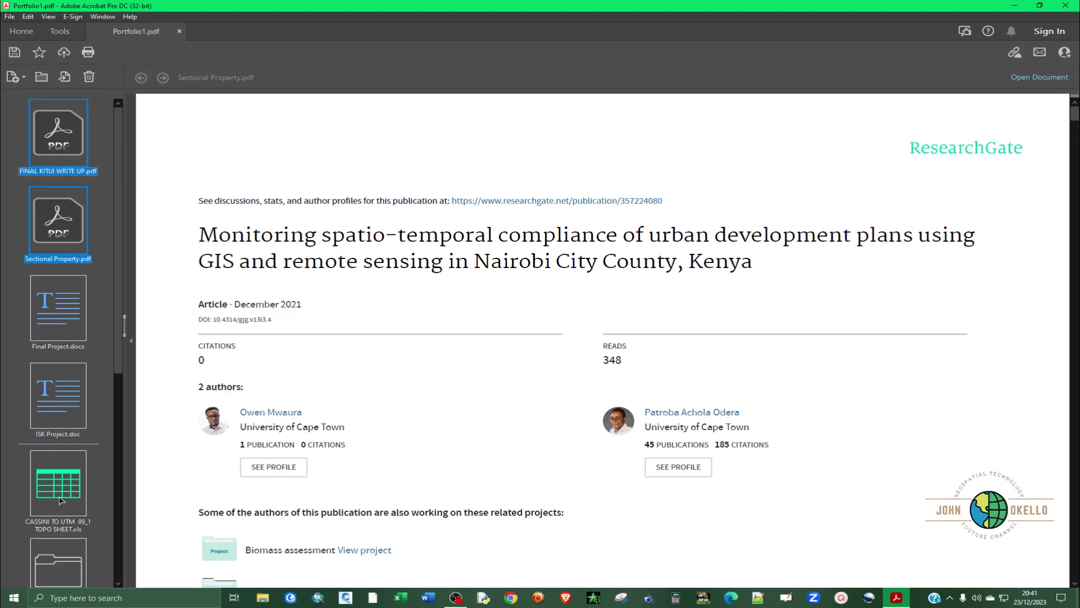
drag(53, 564, 54, 566)
- Open PDF Docs to verify both PDFs are inside, then return to the top level
click(62, 401)
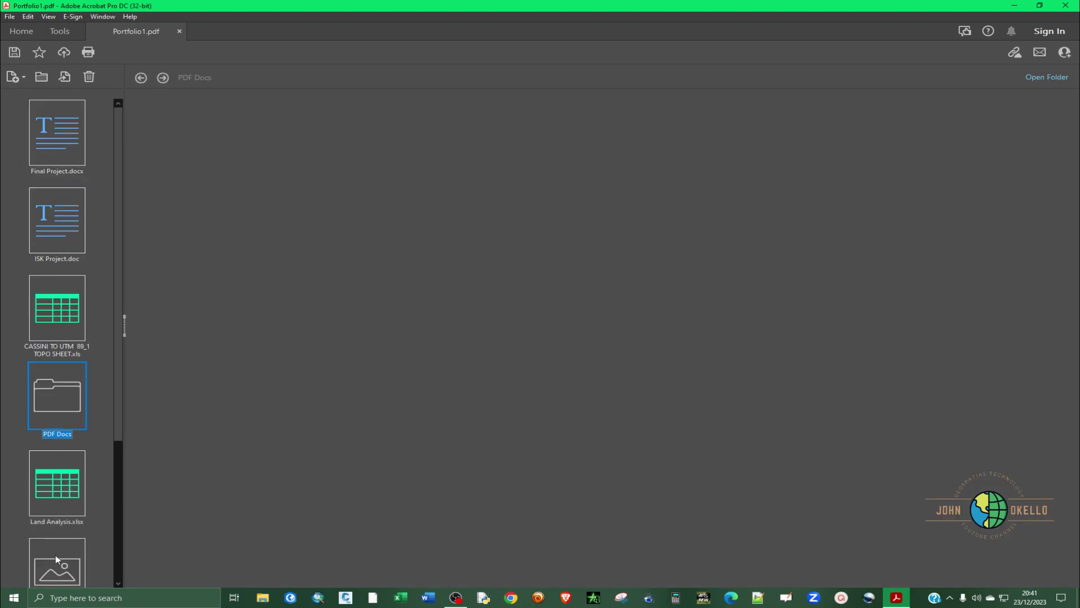
double_click(60, 401)
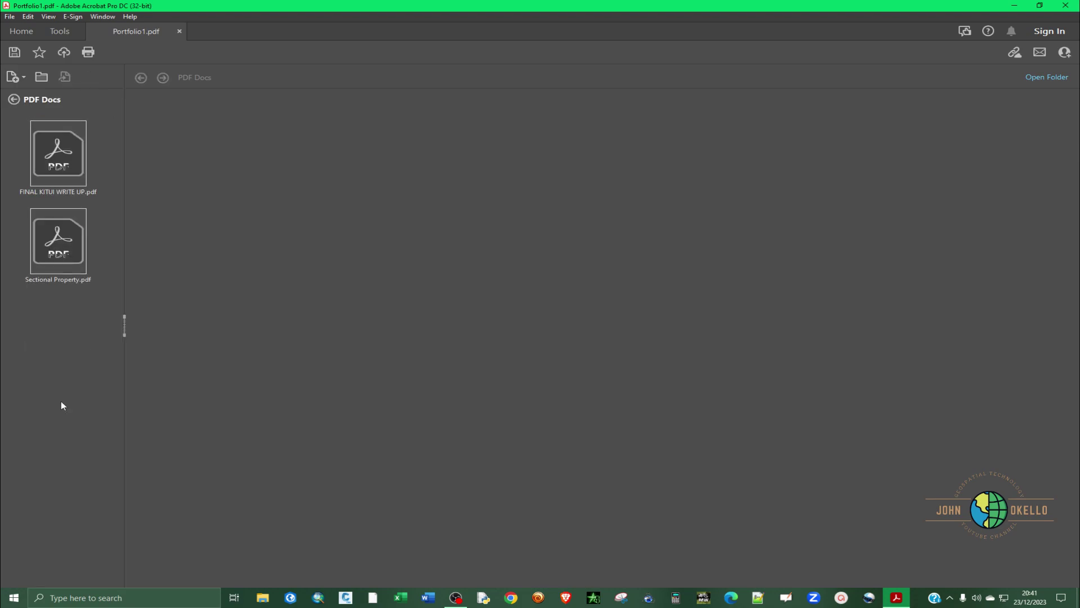
click(59, 164)
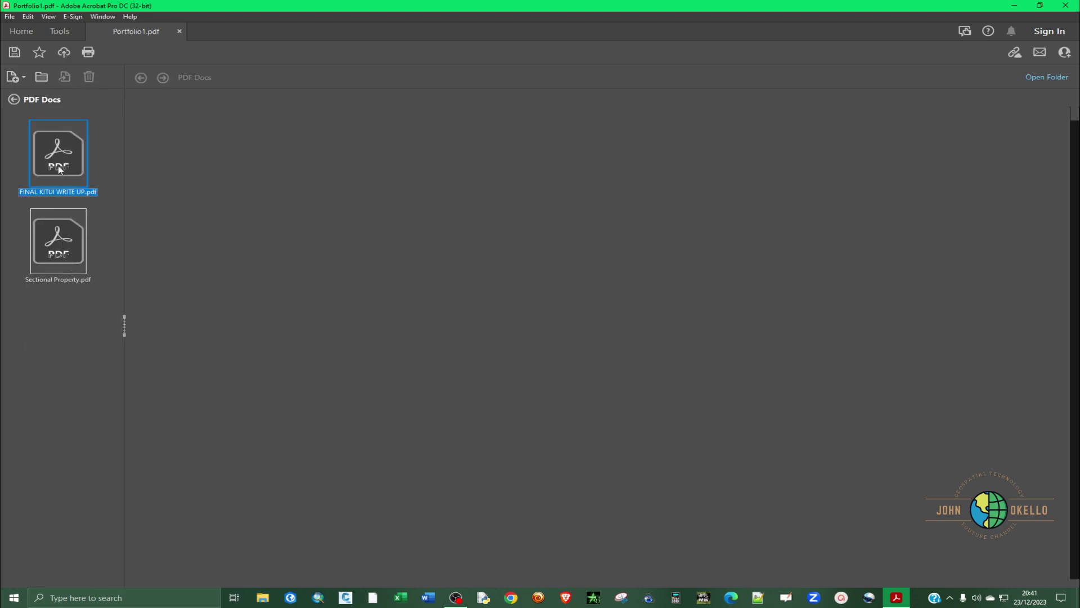
click(52, 323)
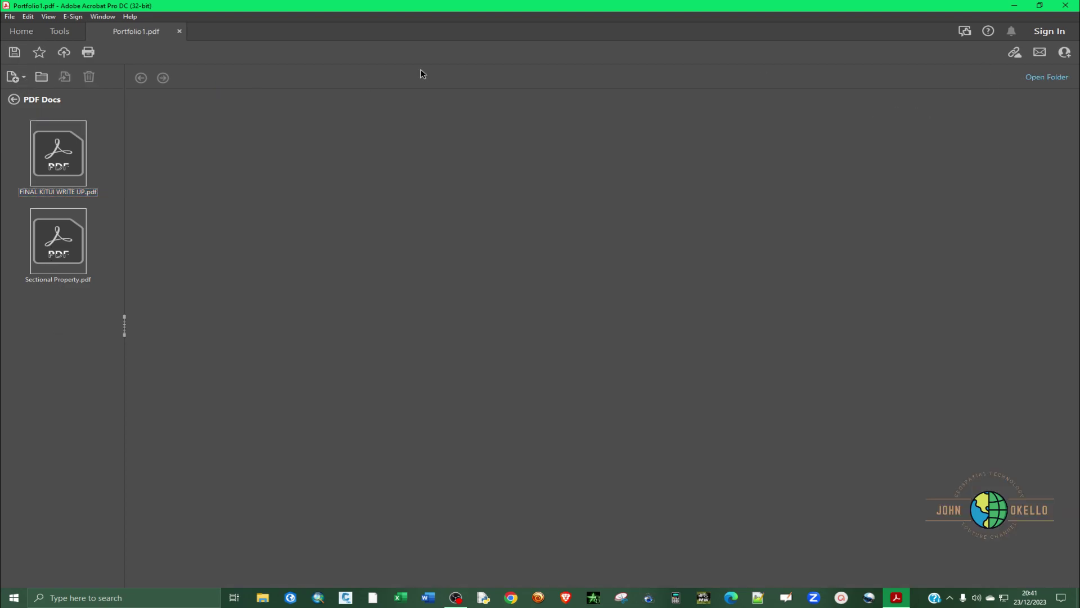
click(14, 100)
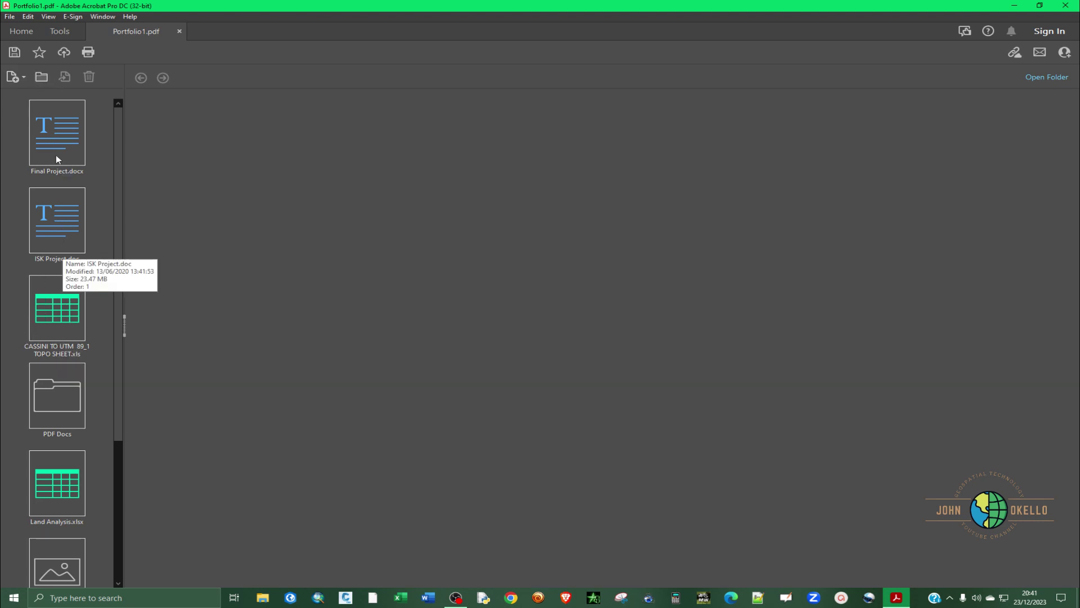
- Create a Word Docs folder and place it after ISK Project.doc
click(41, 77)
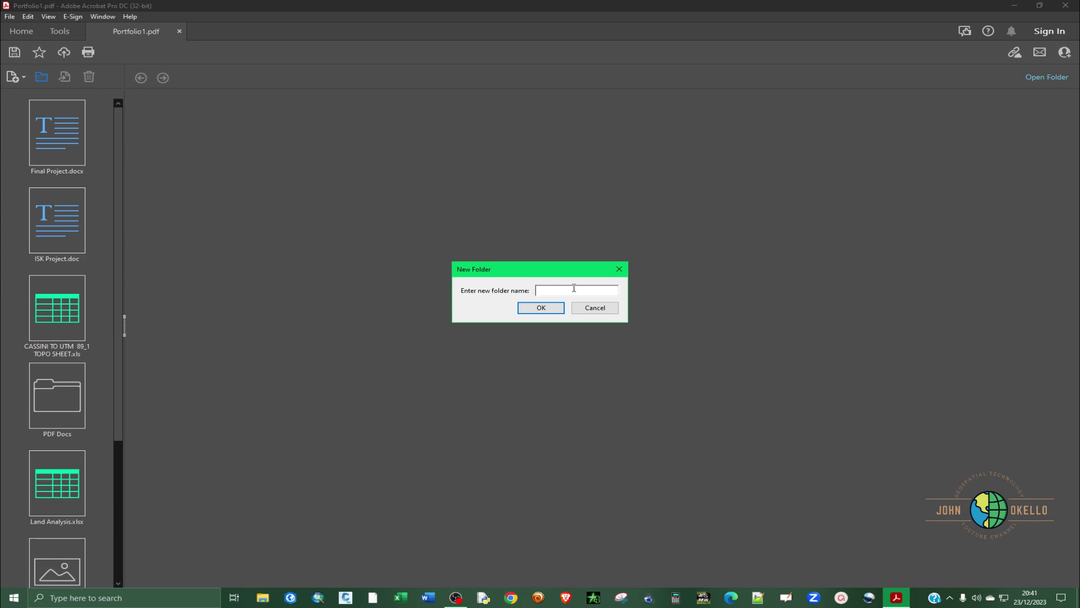
text(Word Docs)
click(546, 310)
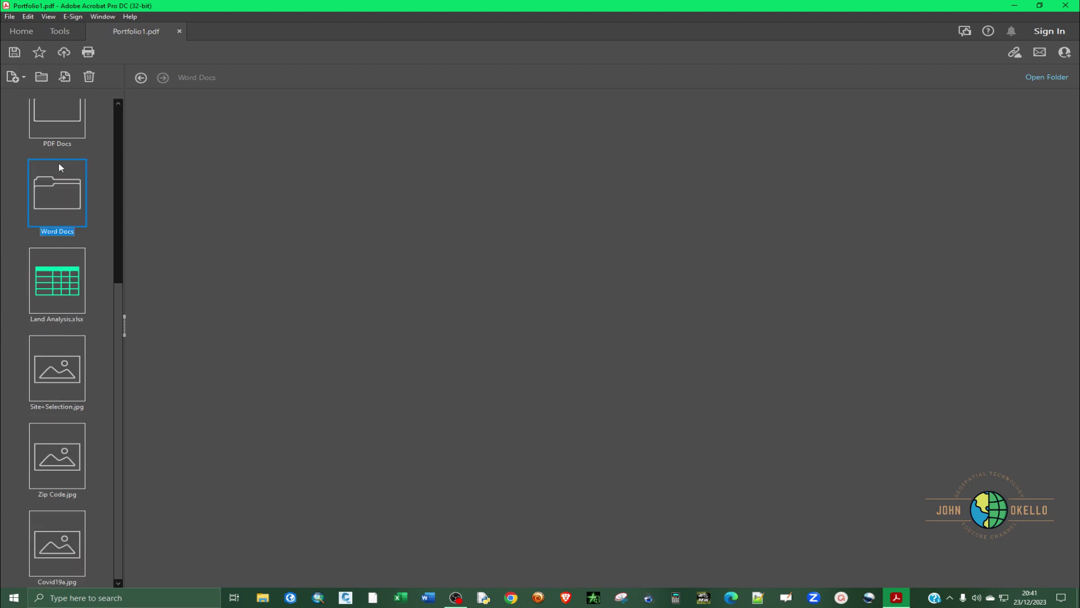
scroll(78, 231, up, 5)
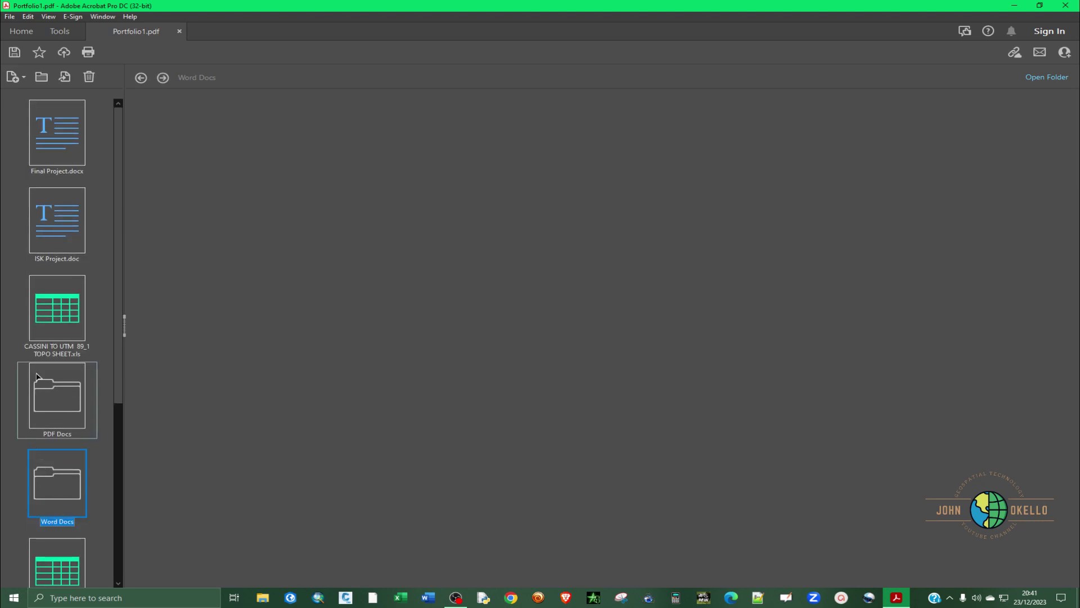
drag(43, 275, 47, 270)
- Move Final Project.docx and ISK Project.doc into Word Docs and open the folder
click(70, 121)
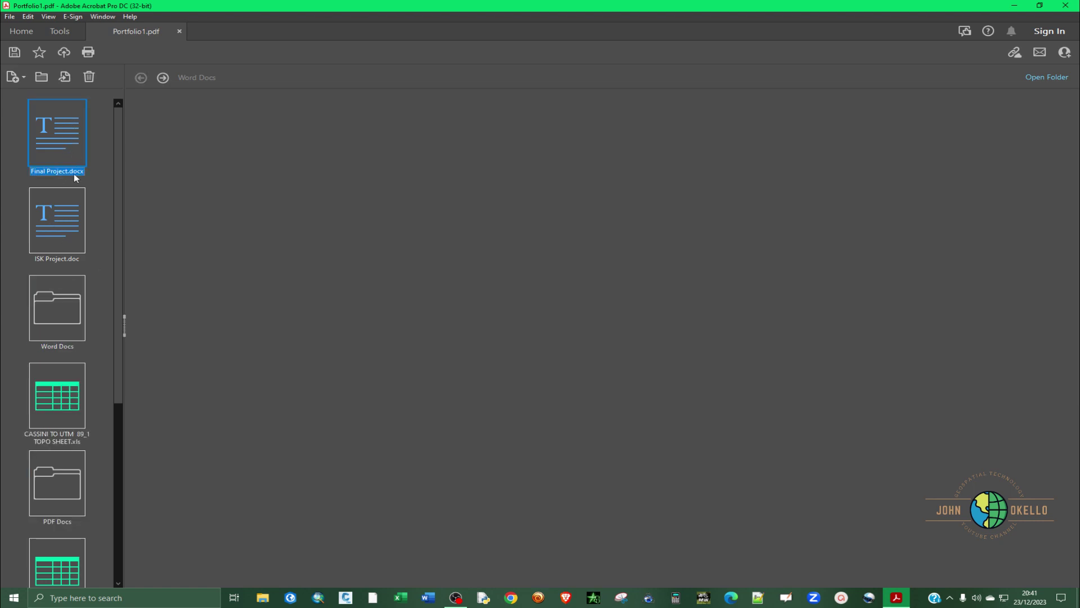
ctrl+click(49, 227)
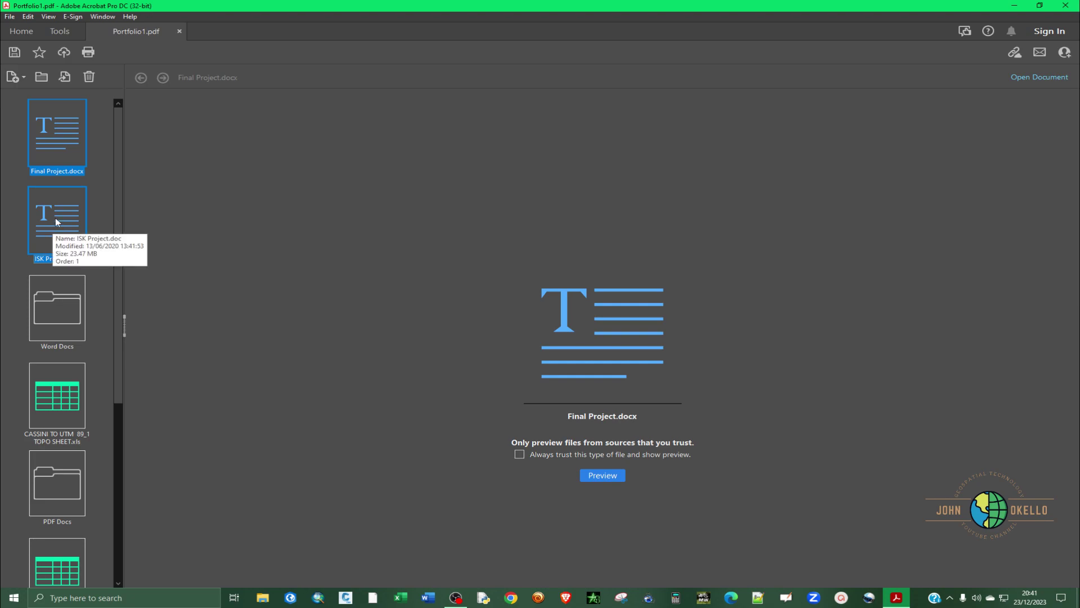
click(58, 144)
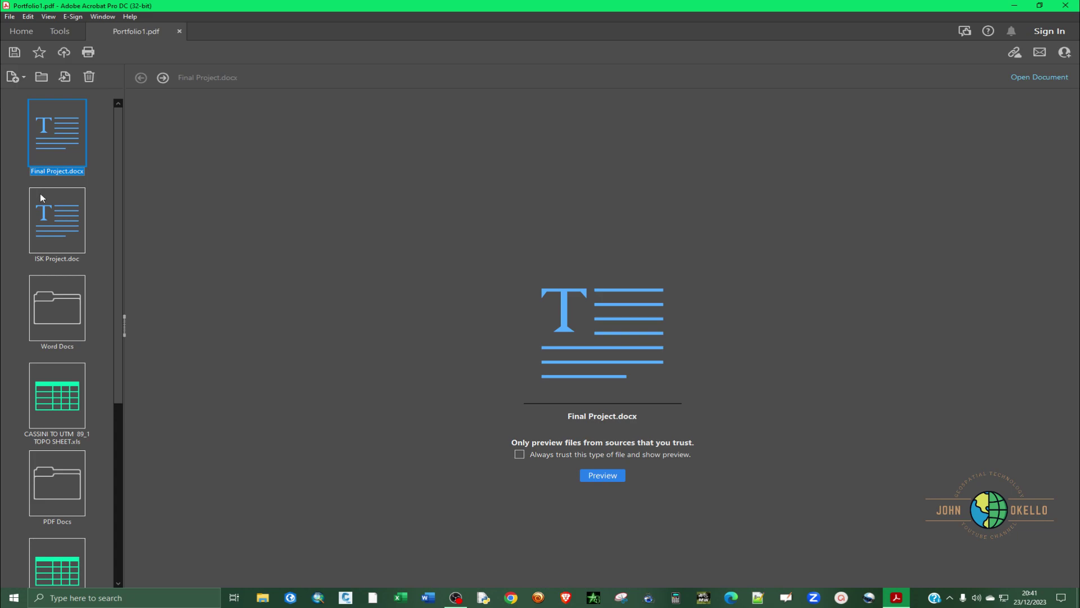
ctrl+click(51, 220)
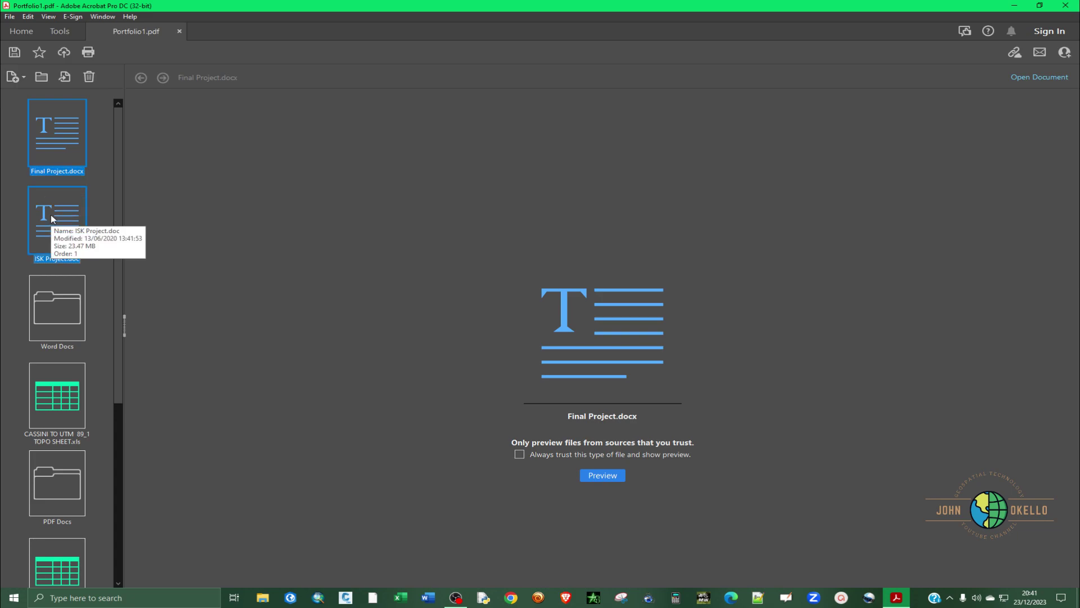
drag(55, 304, 56, 302)
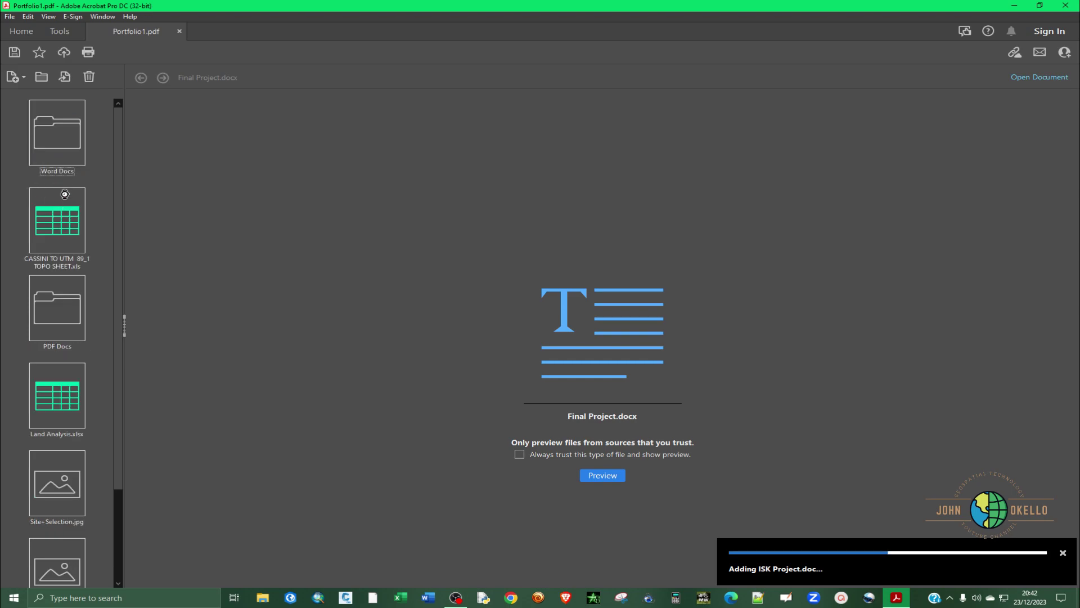
click(64, 142)
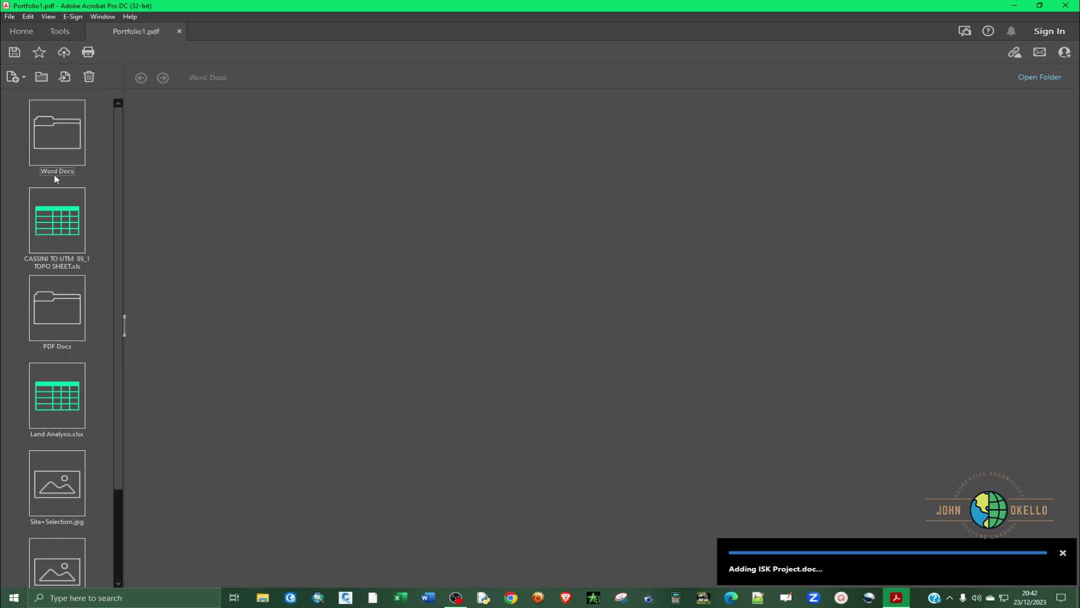
click(54, 140)
double_click(54, 142)
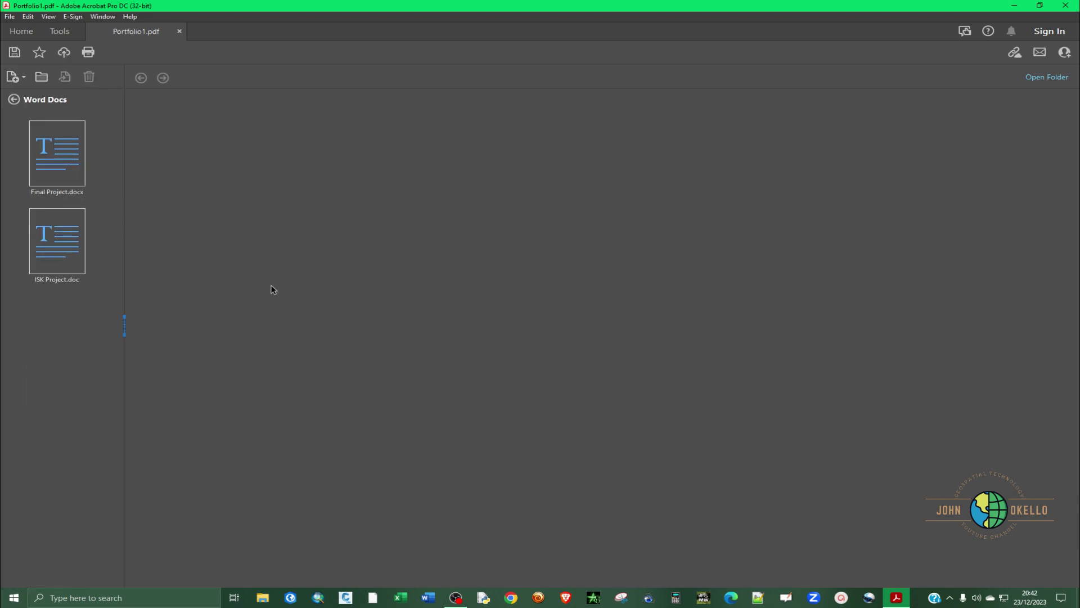
- Open Final Project.docx in Microsoft Word, accepting the Open File security prompt
click(44, 171)
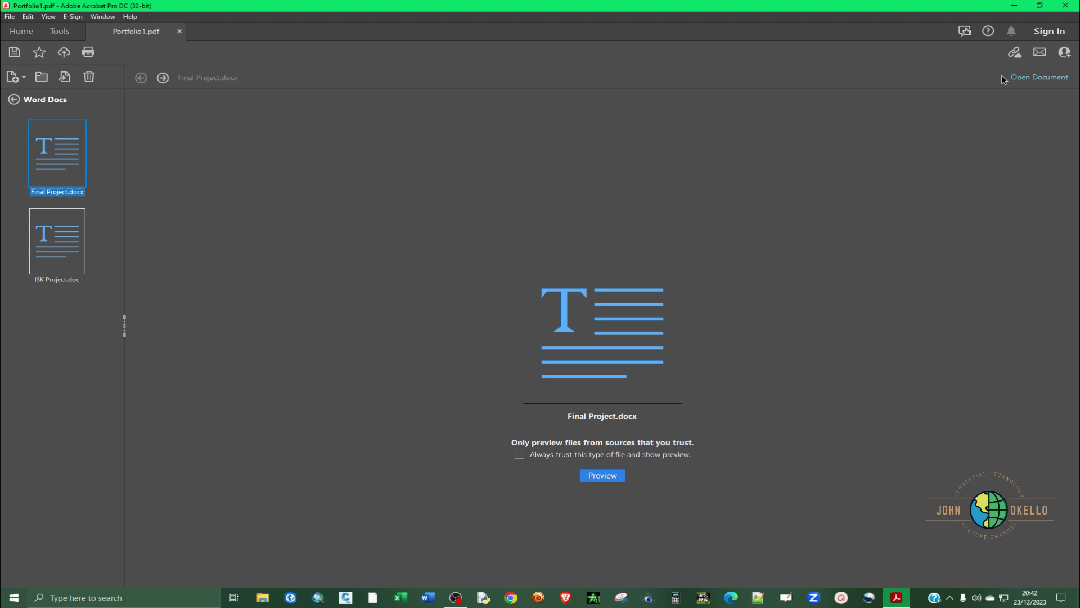
click(1039, 79)
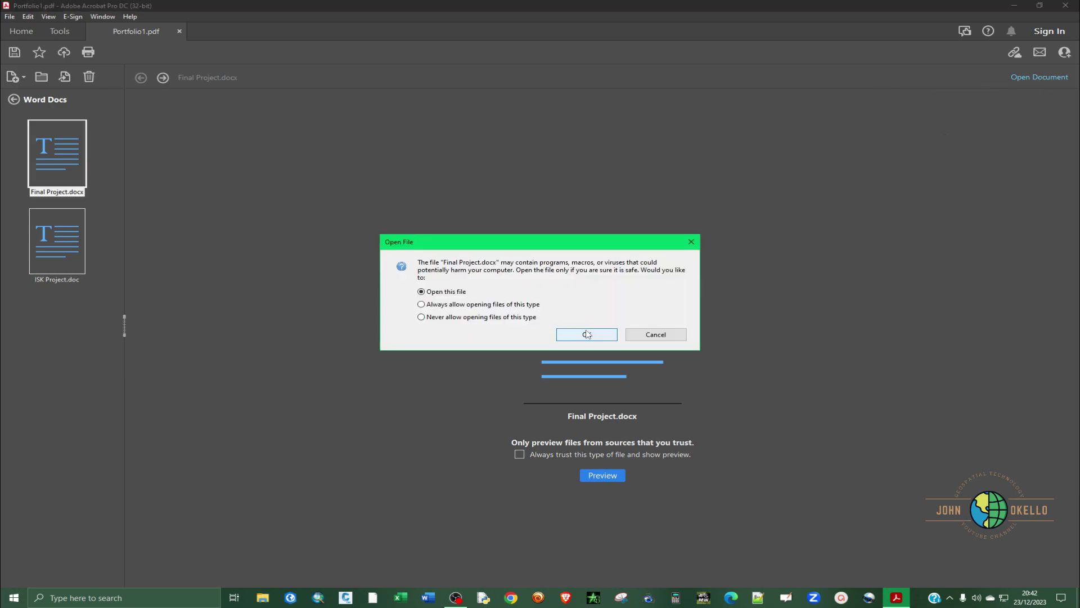
click(587, 335)
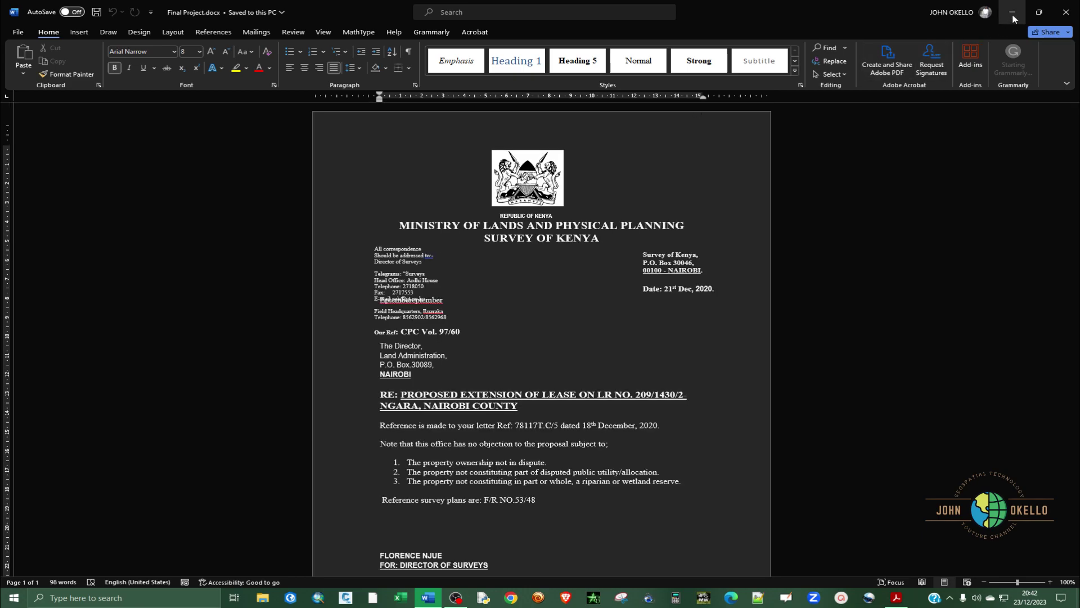
- After reviewing Final Project.docx, close Word to return to the Acrobat portfolio
click(1063, 13)
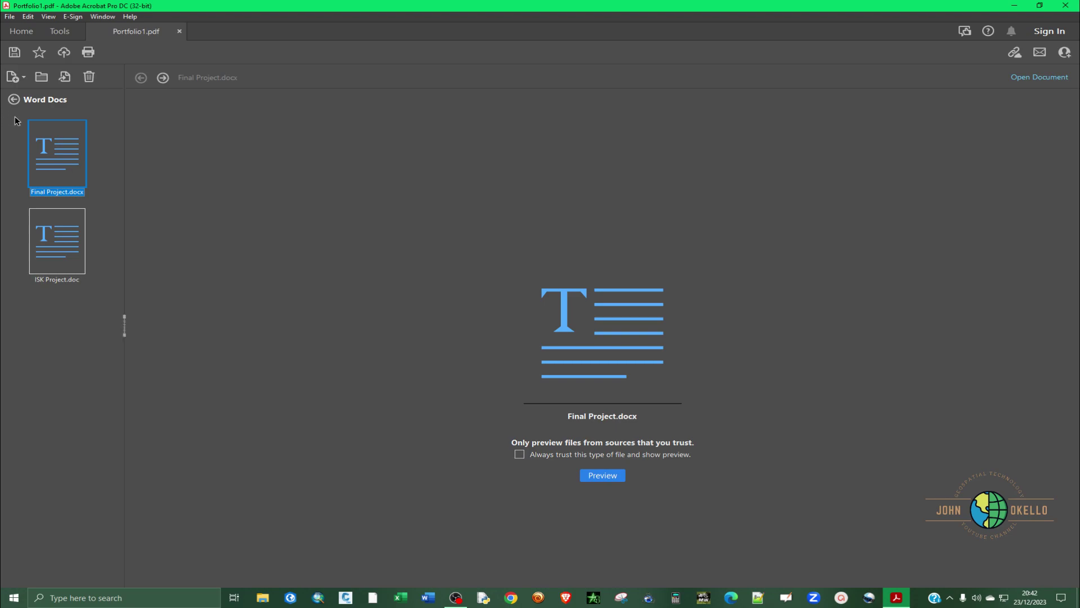
- Go back from the Word Docs folder to the portfolio's top-level file list
click(16, 101)
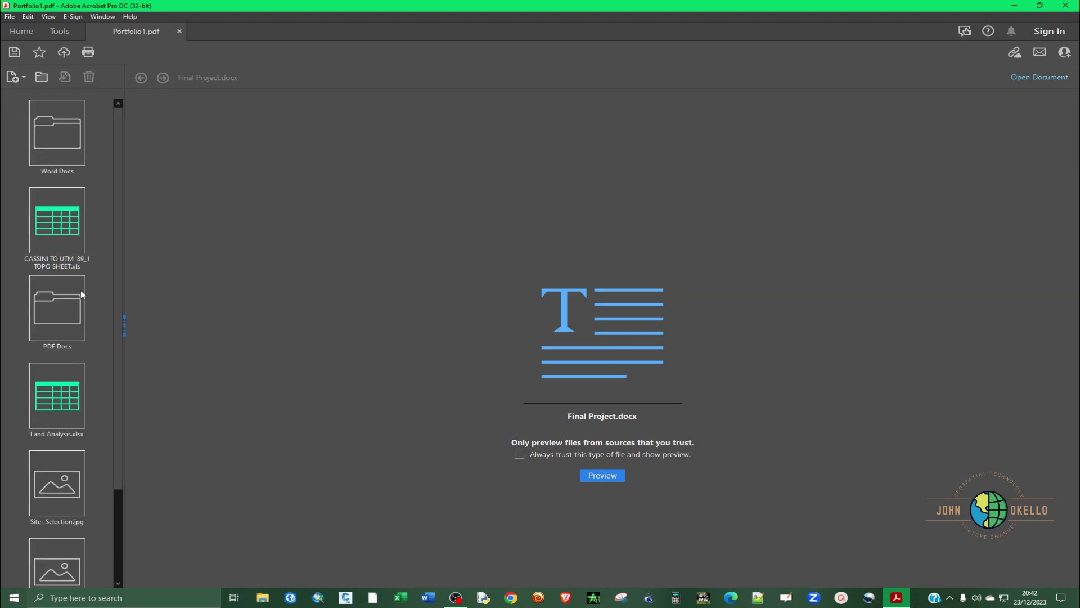
scroll(82, 292, down, 2)
scroll(80, 289, up, 2)
- Start saving the file as a PDF Portfolio, targeting the Desktop folder
click(10, 17)
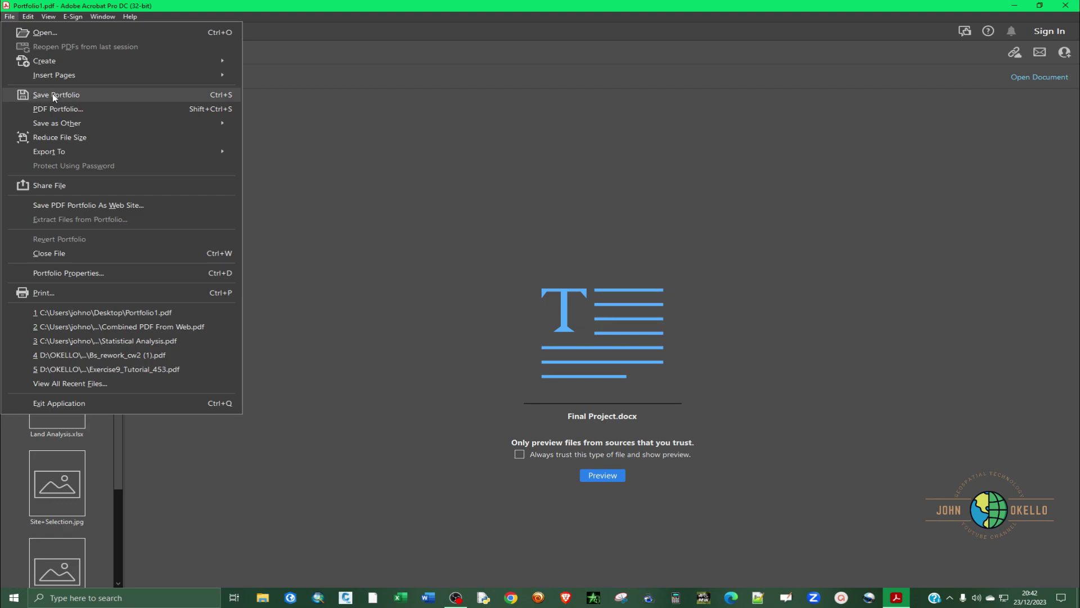
mouse_move(48, 123)
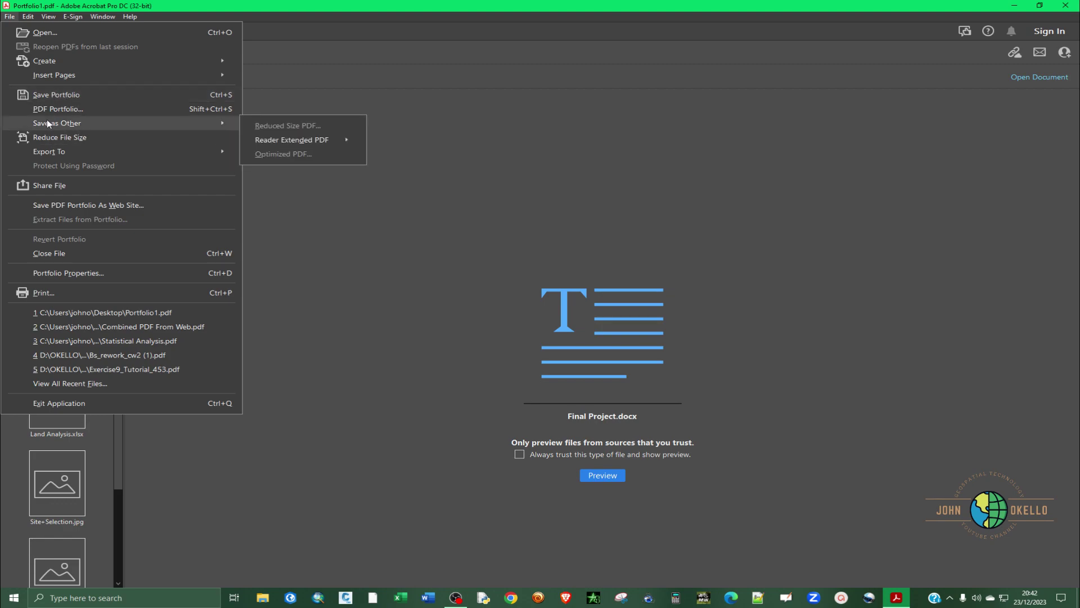
click(53, 110)
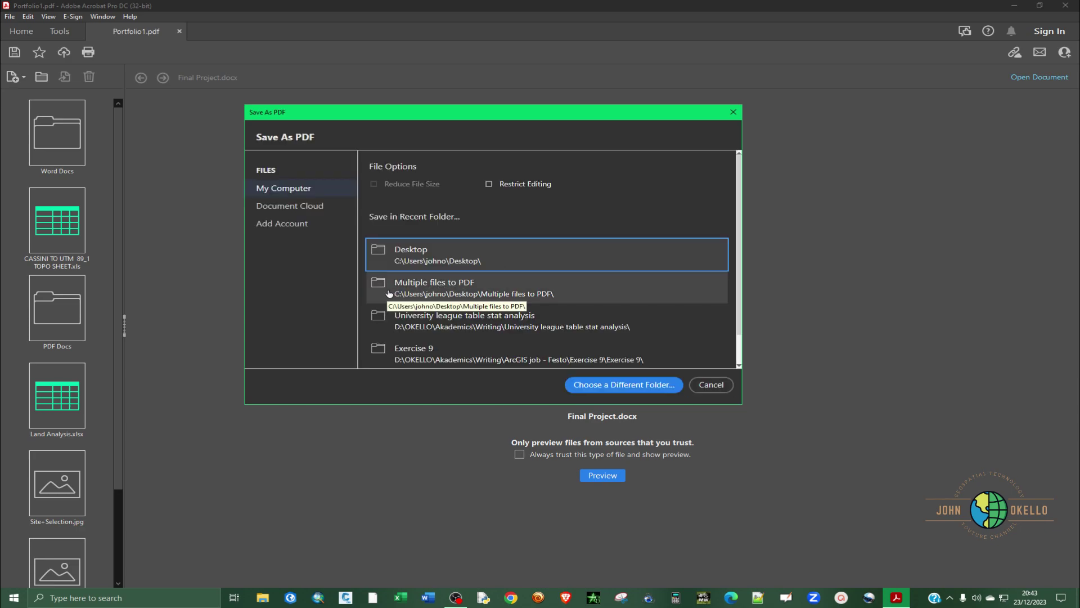
click(500, 259)
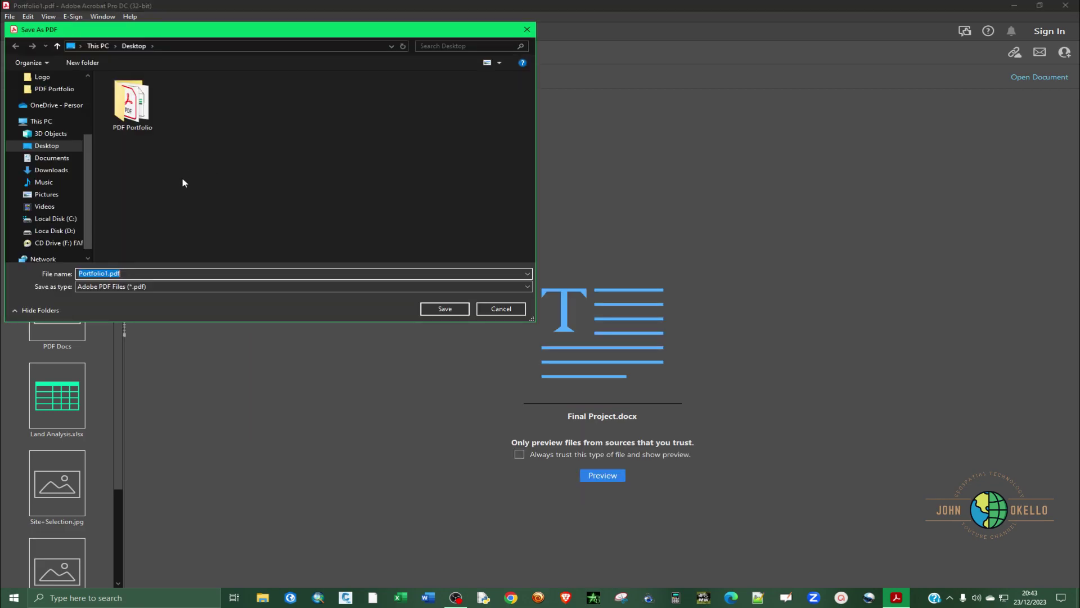
- Staying on the Desktop, replace the file name Portfolio1 with 'Documents PDF Portfolio'
double_click(133, 115)
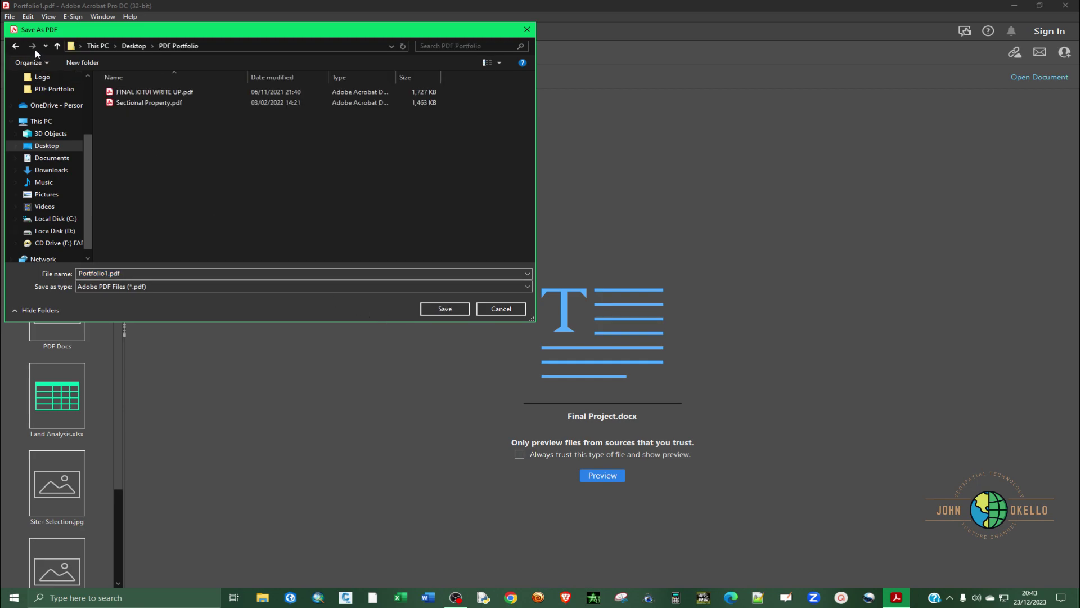
click(57, 46)
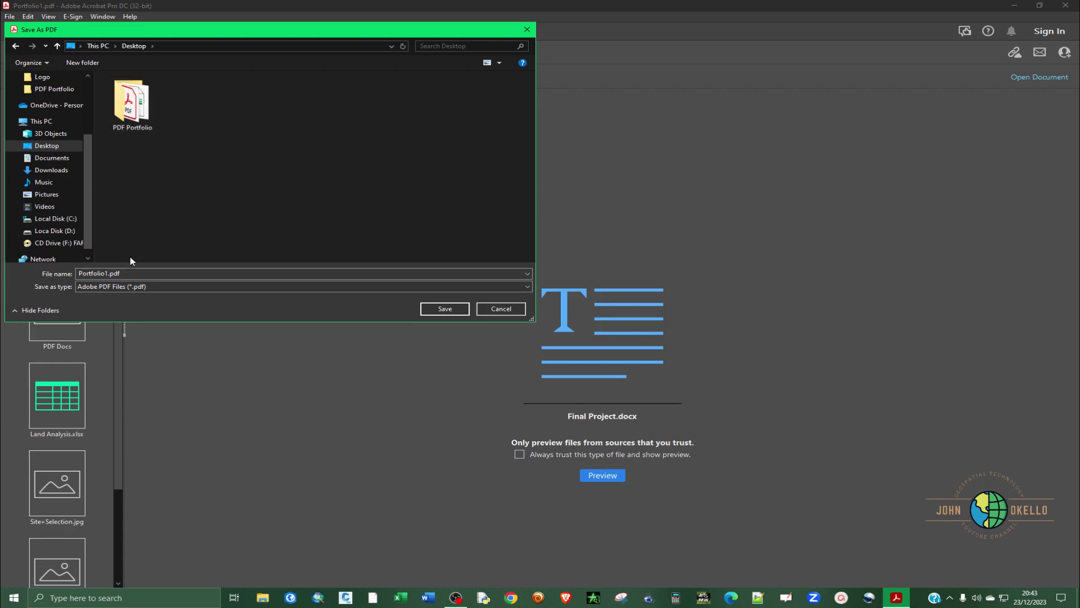
click(110, 273)
drag(109, 273, 61, 276)
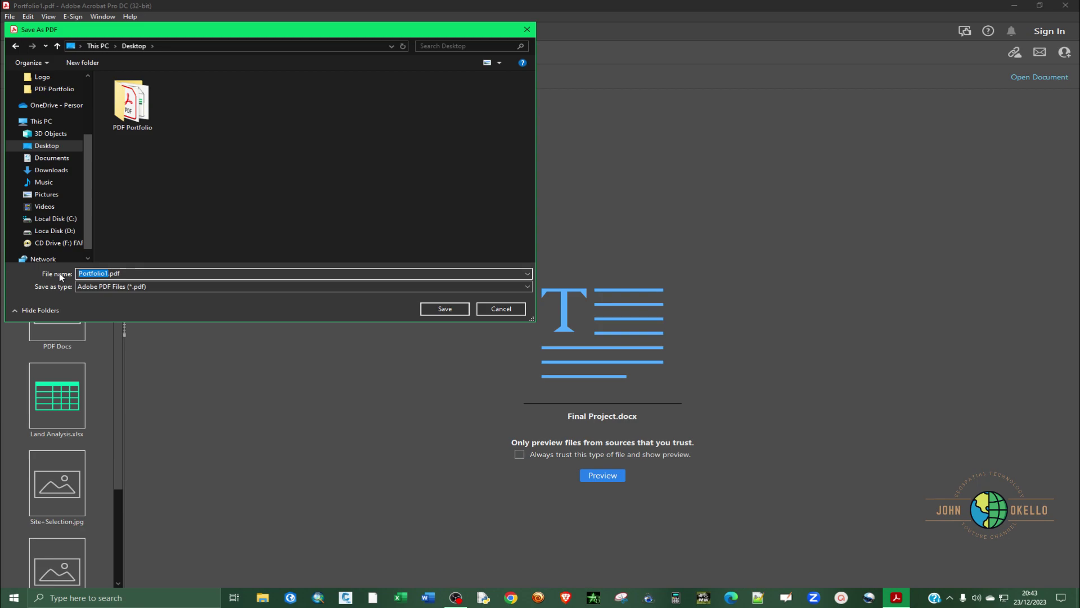
text(All)
key(BackSpace)
key(BackSpace)
key(BackSpace)
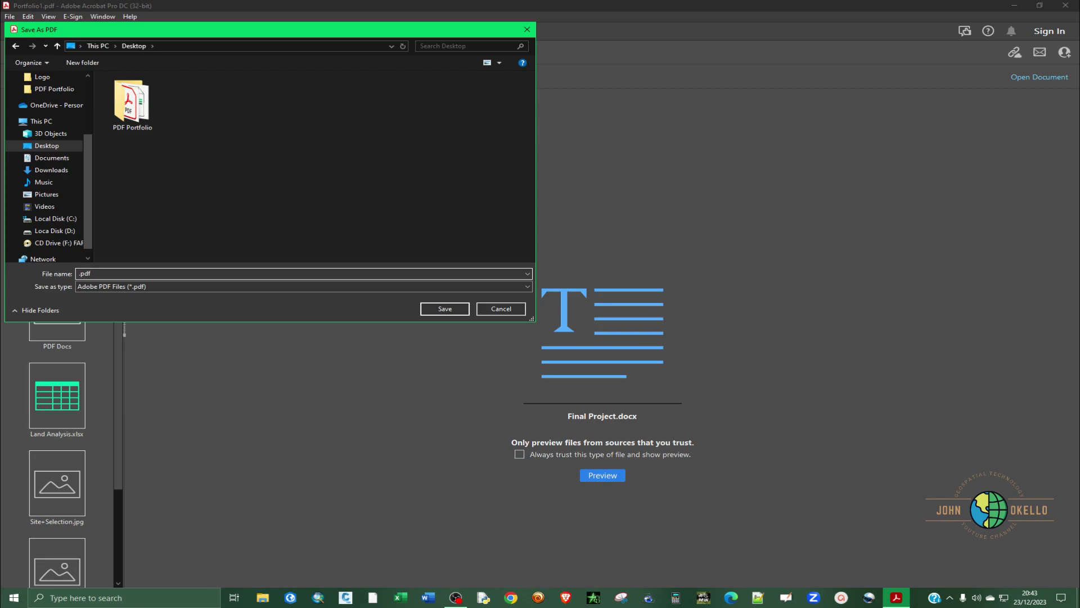
text(Documents)
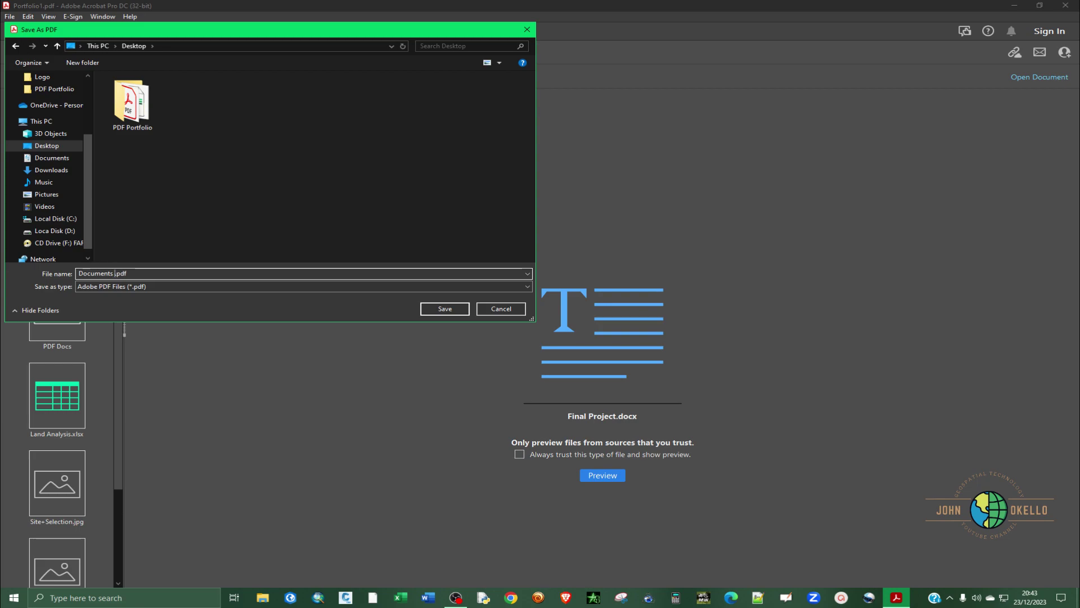
text(PDF Port)
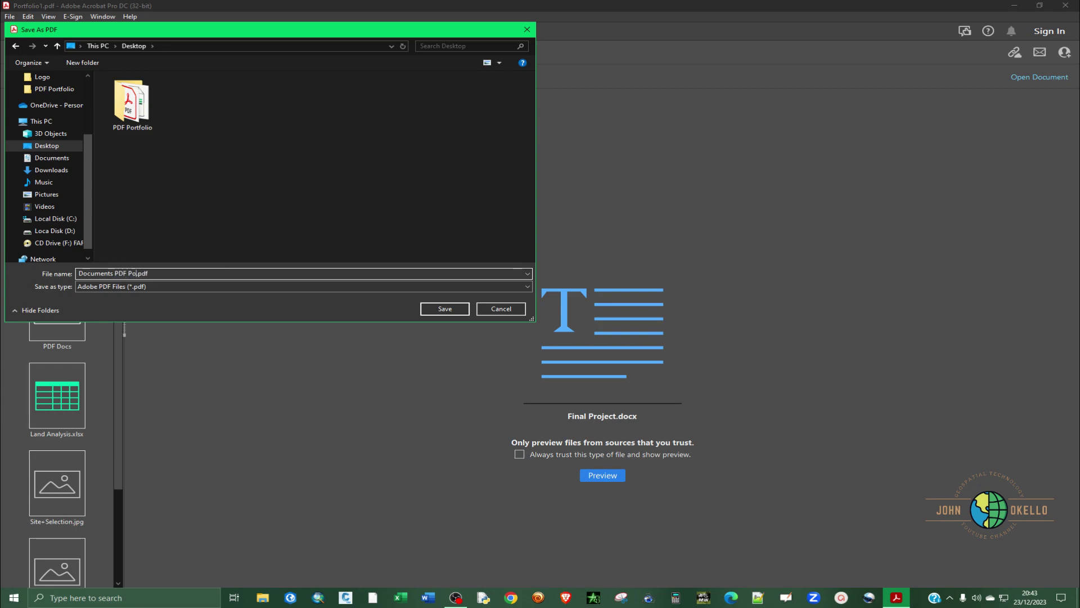
text(folio)
- Save Documents PDF Portfolio.pdf to the Desktop, then check the Word Docs folder contents
click(444, 309)
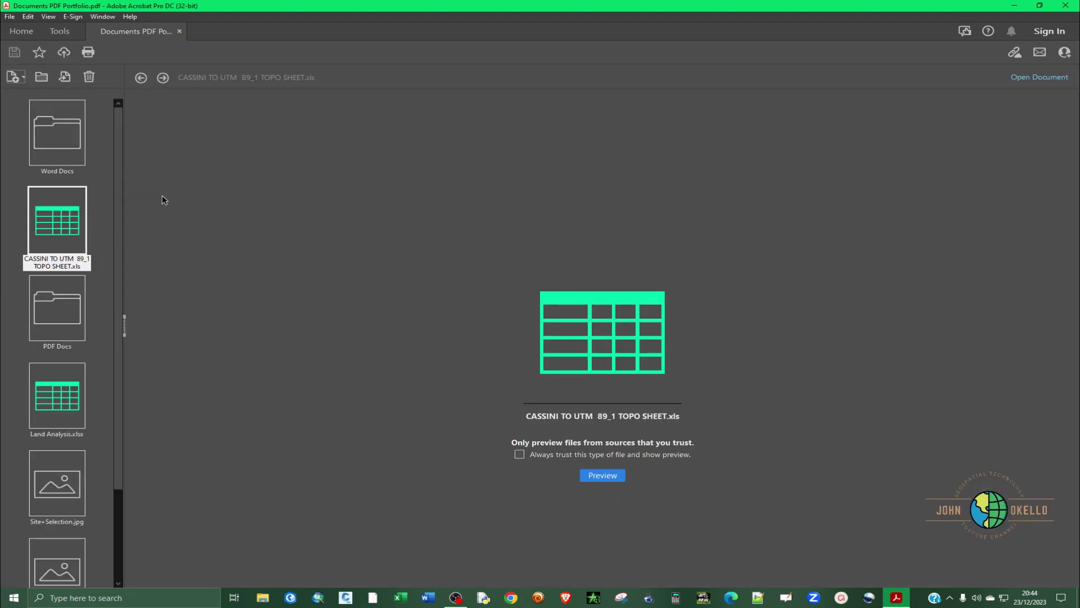
double_click(73, 138)
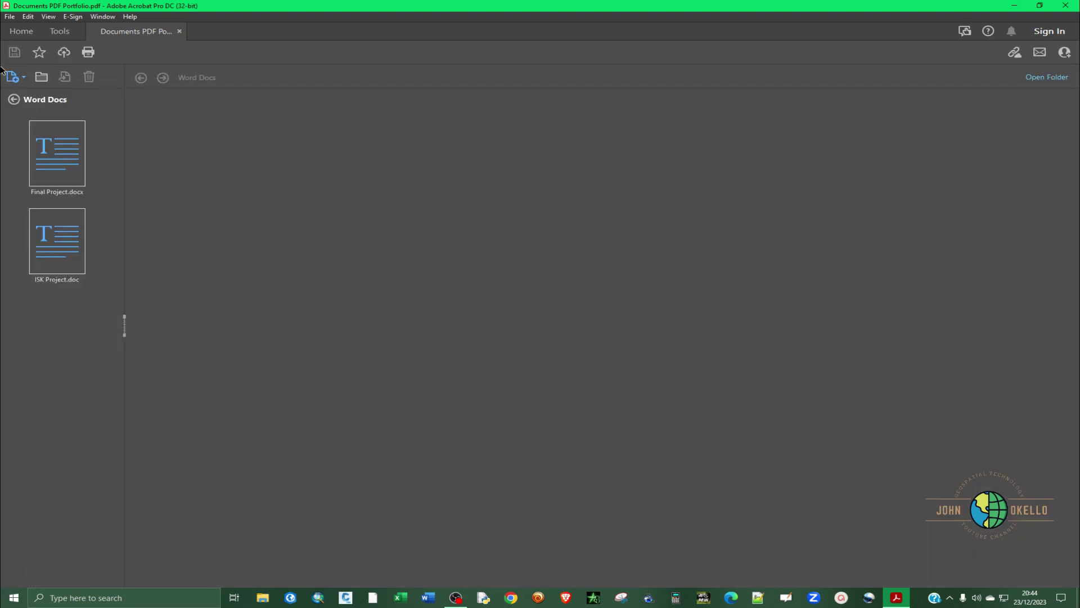
click(13, 99)
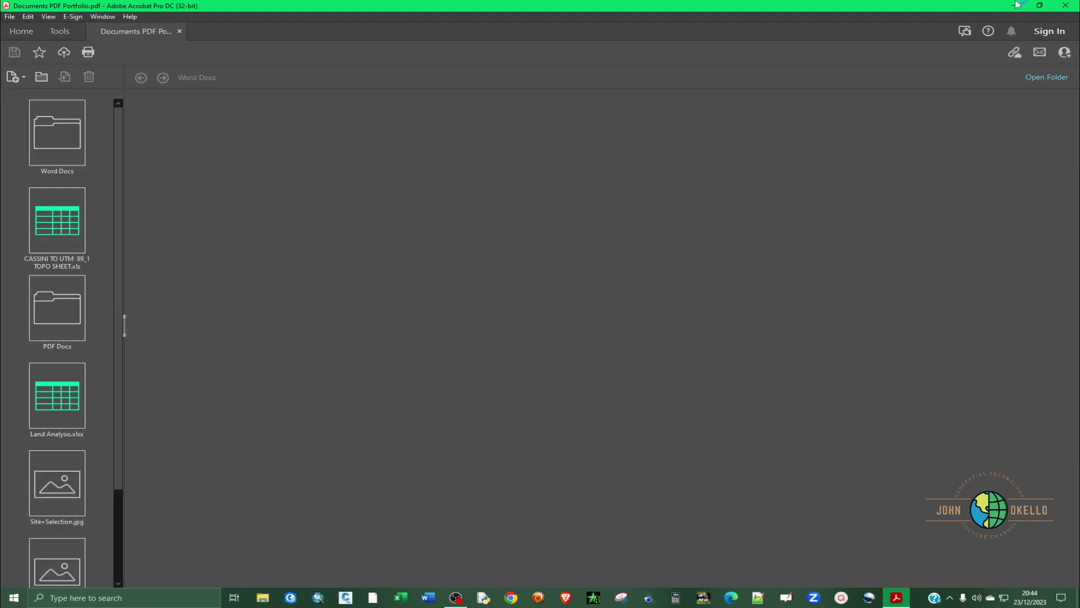